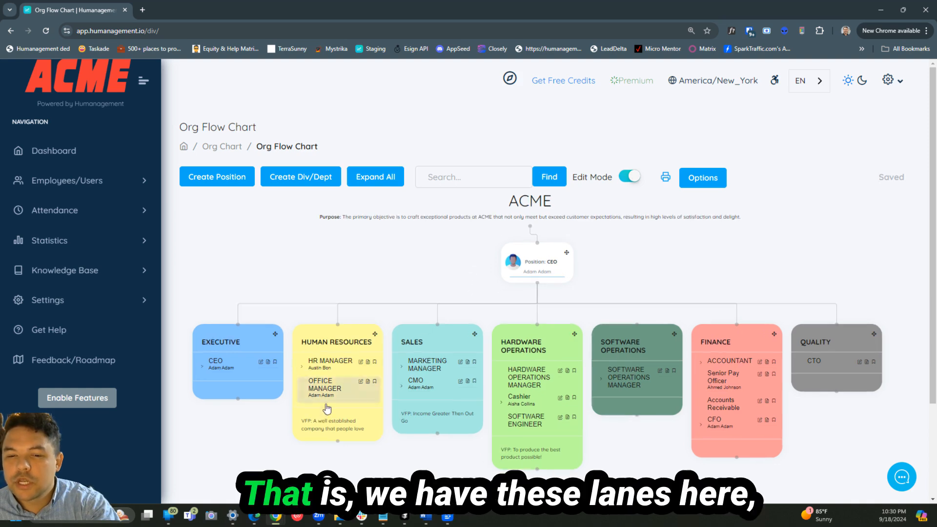
- Move the Marketing Manager position from Sales to Hardware Operations and back to Sales
{"action": "scroll", "coordinate": [322, 373], "scroll_direction": "up", "scroll_amount": 1}
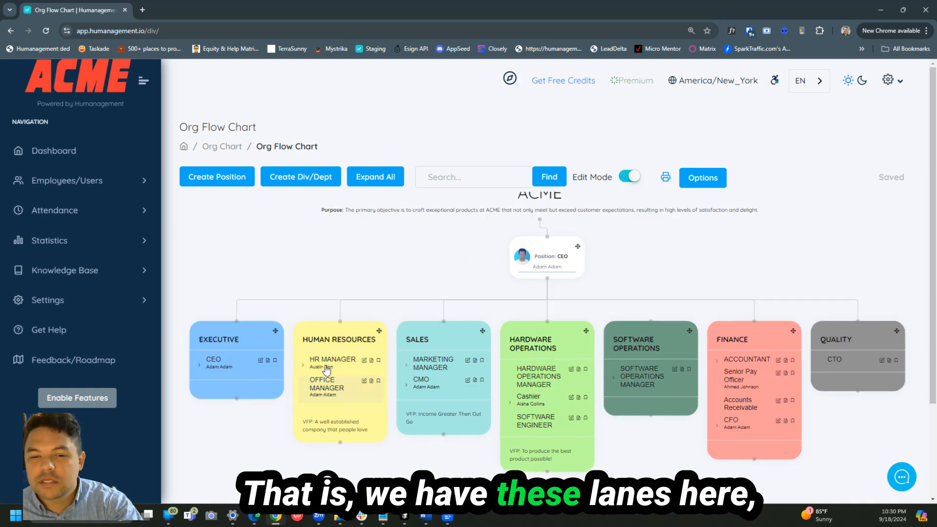
{"action": "left_click", "coordinate": [405, 364]}
{"action": "left_click", "coordinate": [406, 365]}
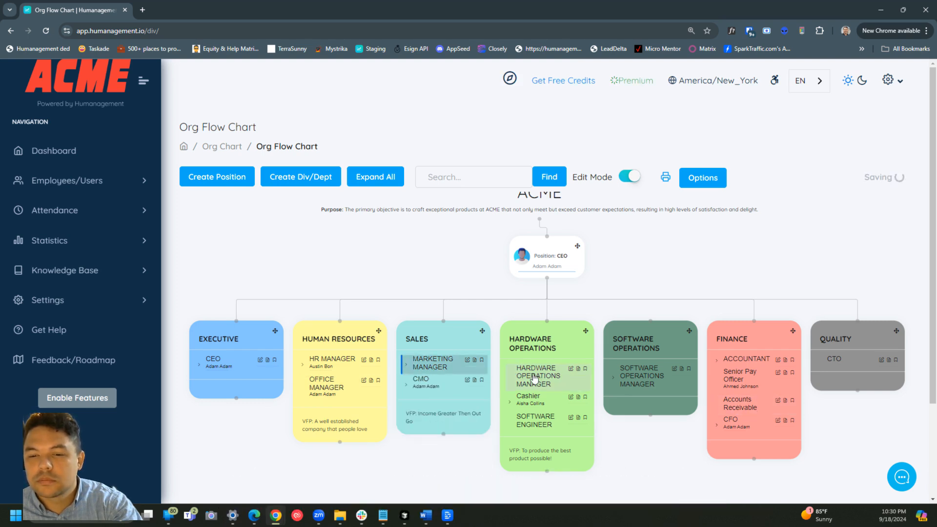
{"action": "left_click_drag", "start_coordinate": [443, 374], "coordinate": [533, 364]}
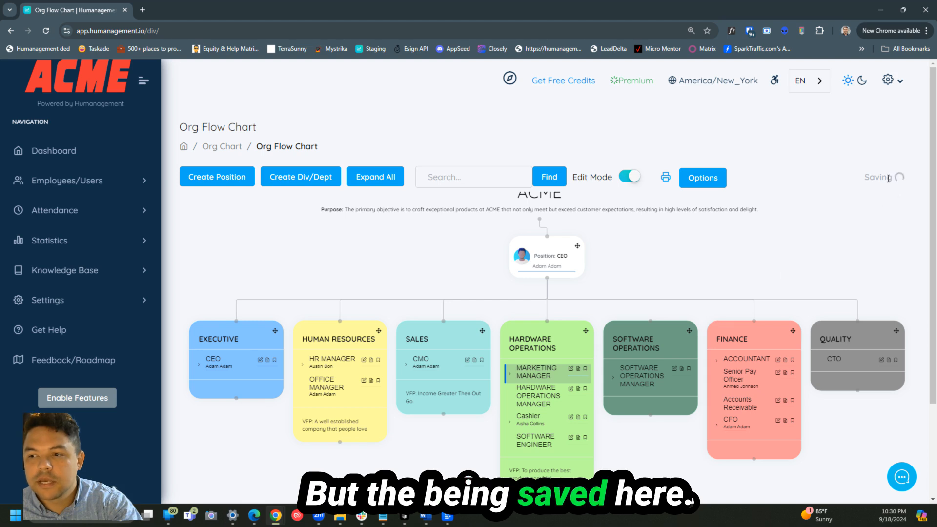
{"action": "left_click_drag", "start_coordinate": [501, 375], "coordinate": [423, 371]}
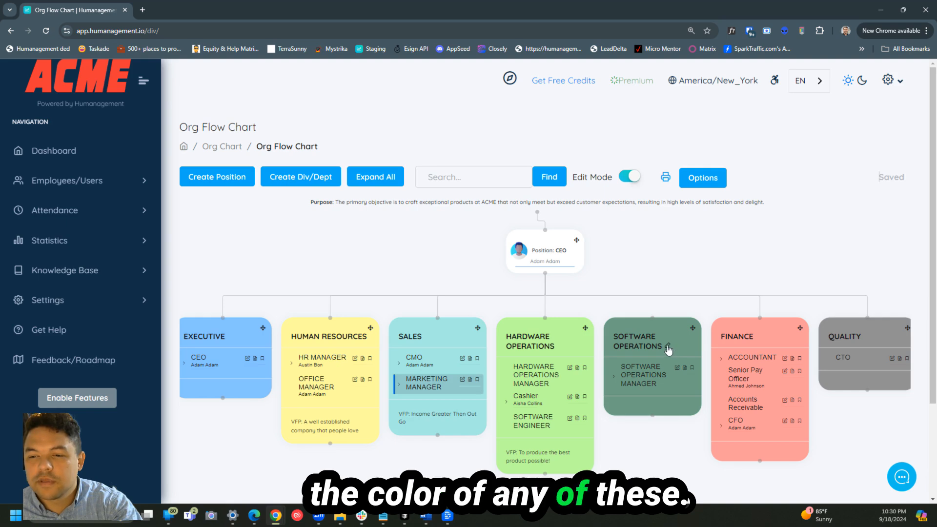
- Change the Software Operations division's color to a brighter green, about RGB 69, 196, 130, and save it
{"action": "left_click", "coordinate": [668, 347]}
{"action": "left_click", "coordinate": [592, 273]}
{"action": "left_click", "coordinate": [589, 274]}
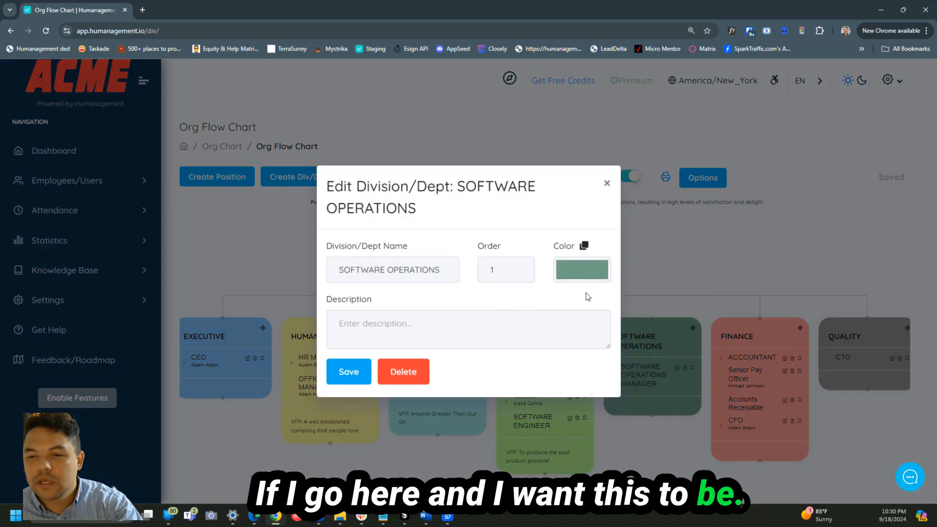
{"action": "left_click", "coordinate": [581, 276]}
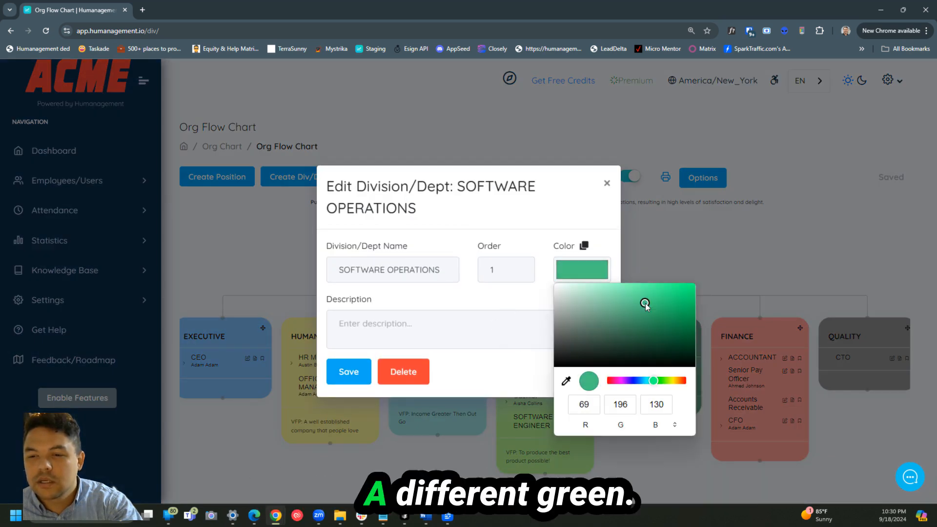
{"action": "left_click", "coordinate": [348, 373]}
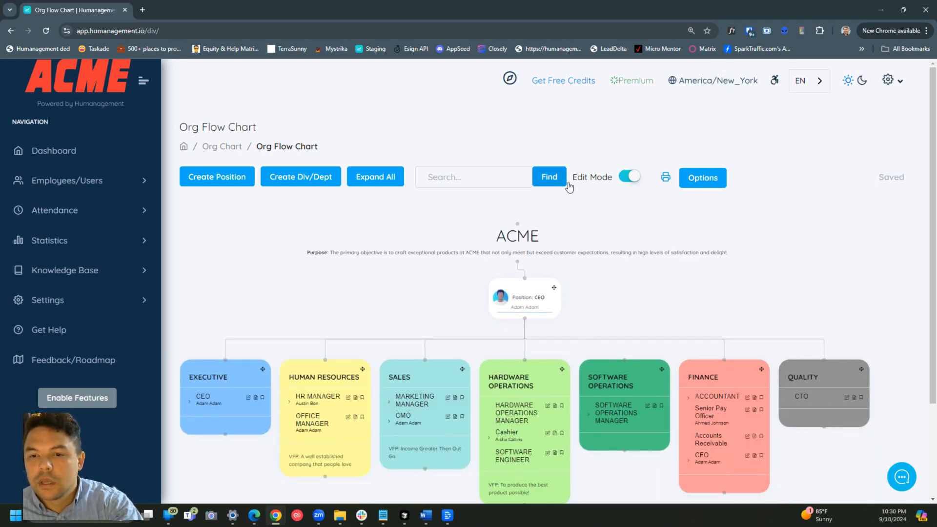
- Open the org chart's customization options
{"action": "left_click", "coordinate": [698, 182]}
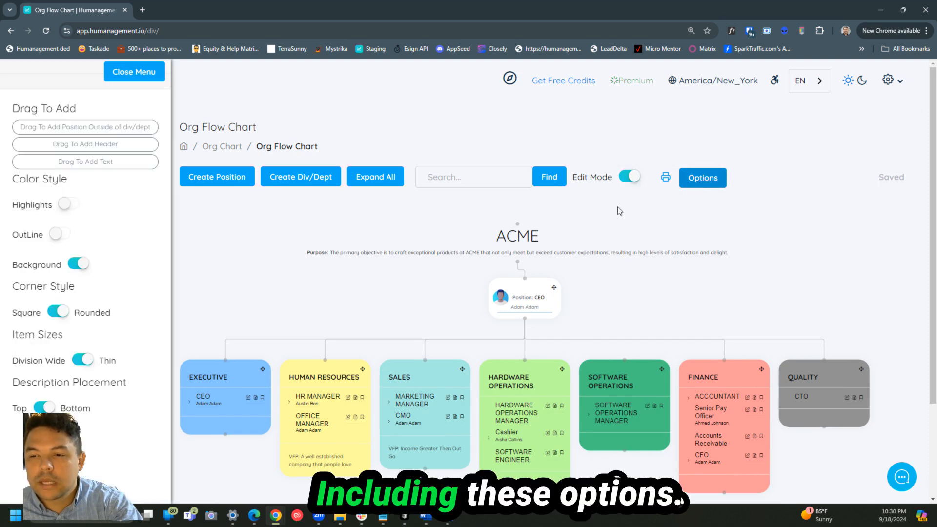
{"action": "scroll", "coordinate": [271, 429], "scroll_direction": "up", "scroll_amount": 2}
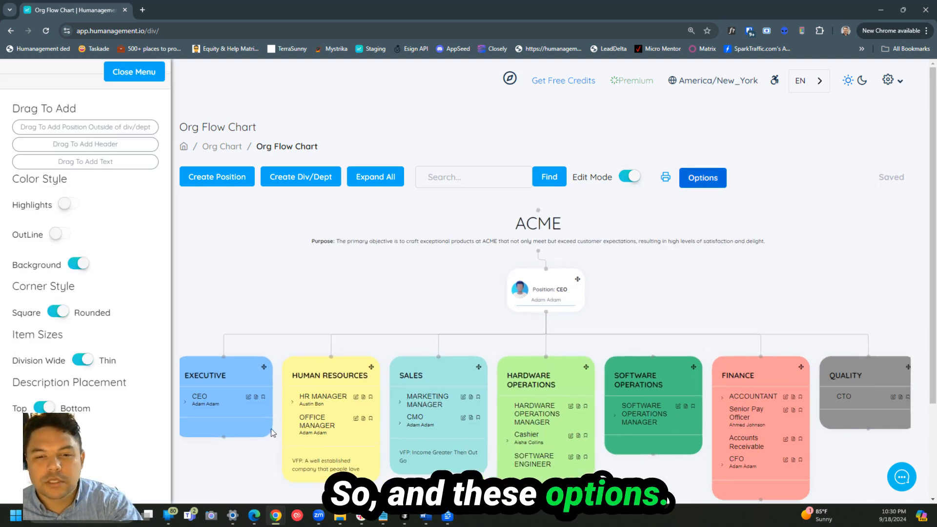
{"action": "scroll", "coordinate": [643, 393], "scroll_direction": "down", "scroll_amount": 2}
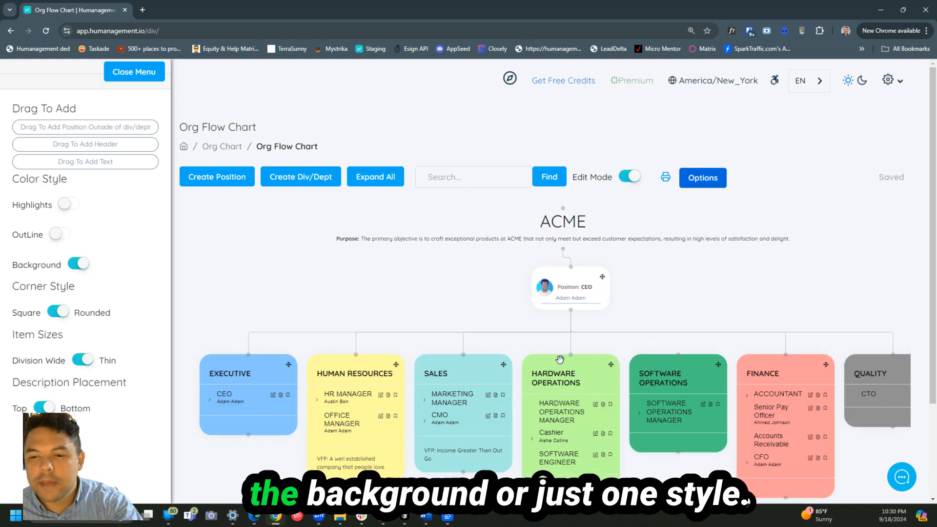
{"action": "left_click_drag", "start_coordinate": [449, 303], "coordinate": [446, 272]}
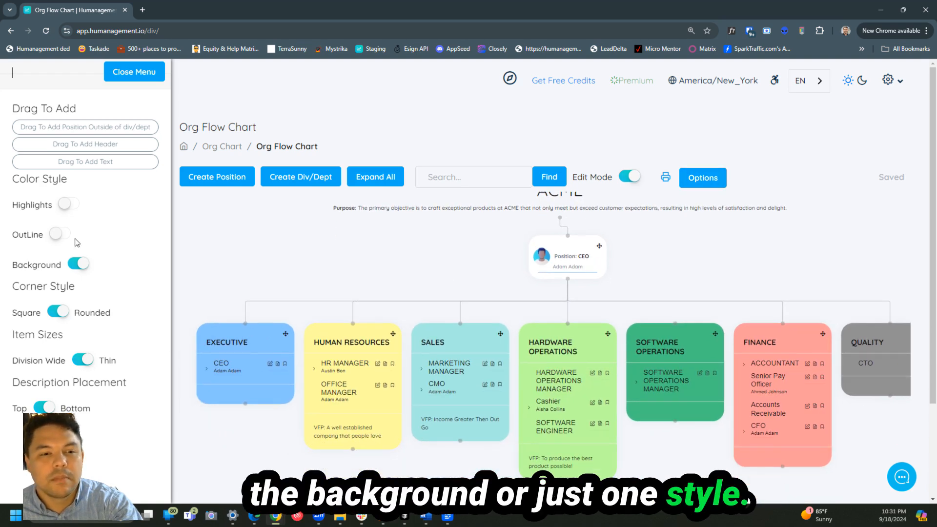
- Try the Highlights and OutLine color styles without Background, and restore the Background-only color style
{"action": "left_click", "coordinate": [78, 264]}
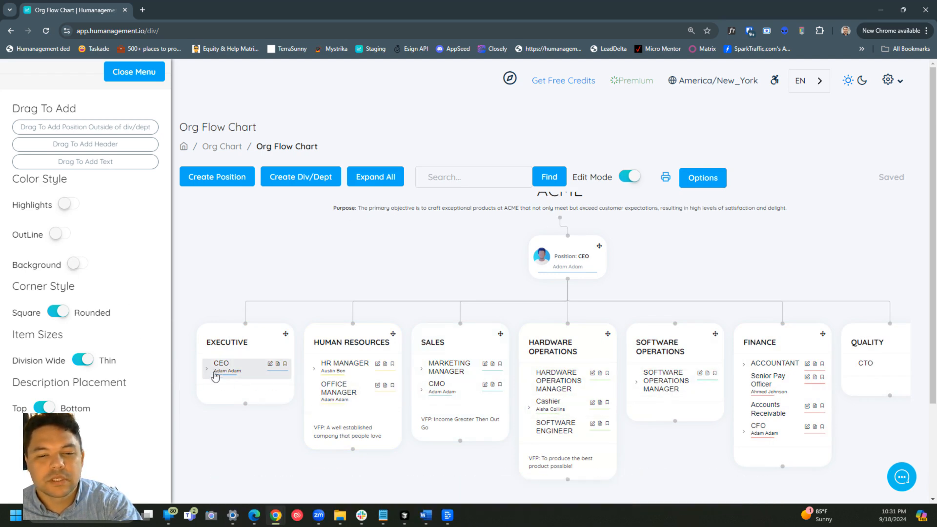
{"action": "left_click", "coordinate": [67, 204]}
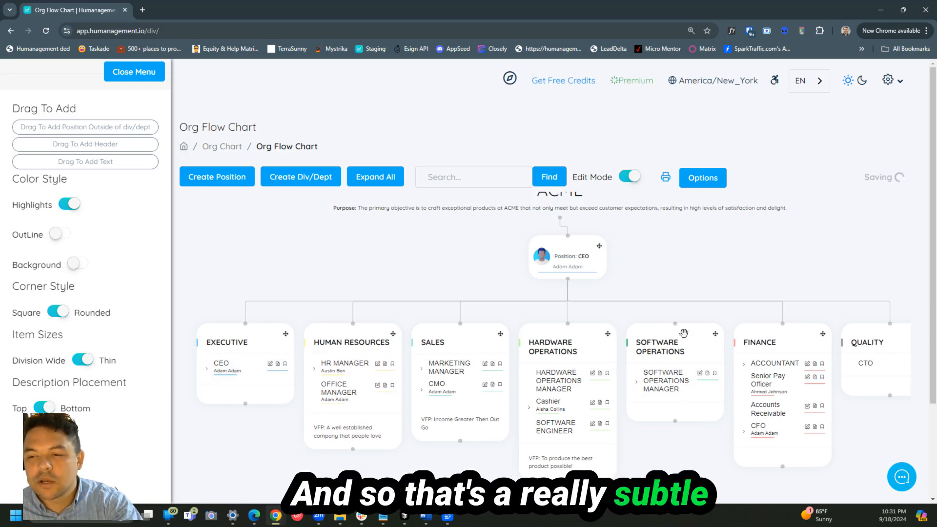
{"action": "left_click", "coordinate": [60, 237]}
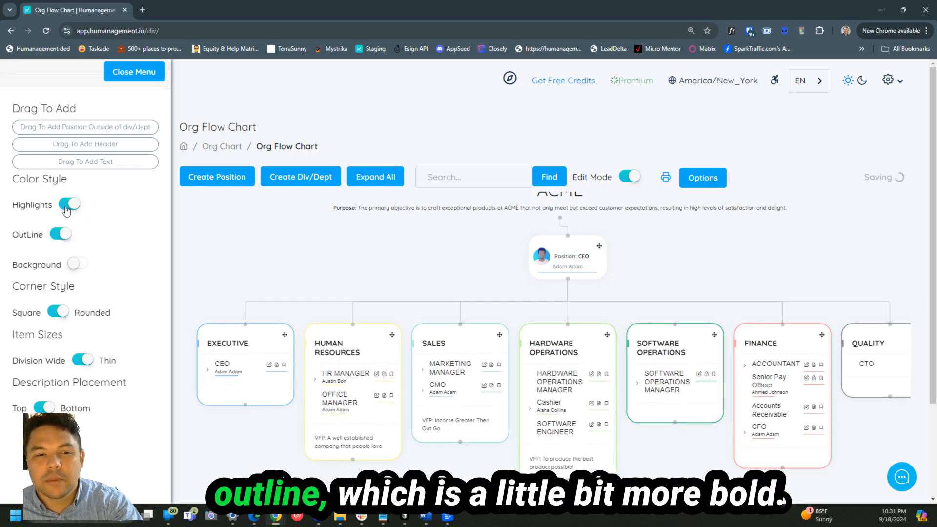
{"action": "scroll", "coordinate": [64, 248], "scroll_direction": "down", "scroll_amount": 1}
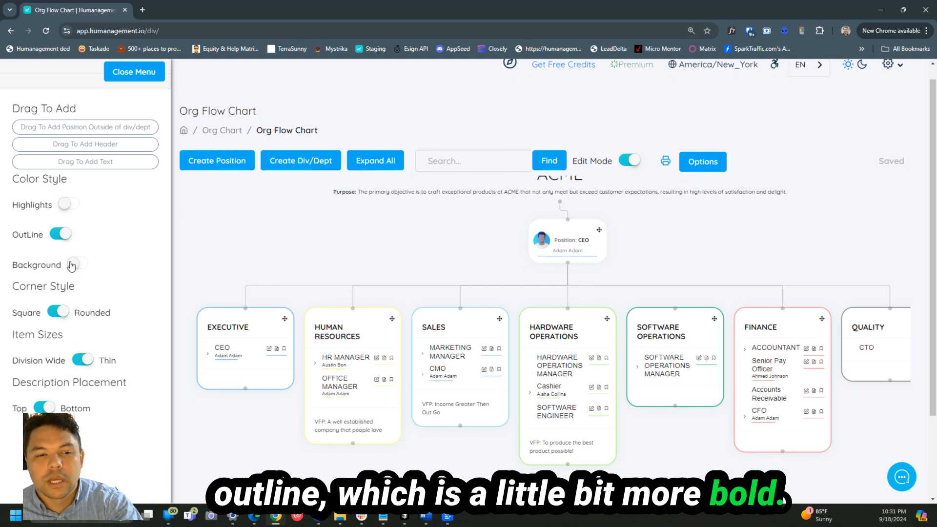
{"action": "left_click", "coordinate": [71, 265]}
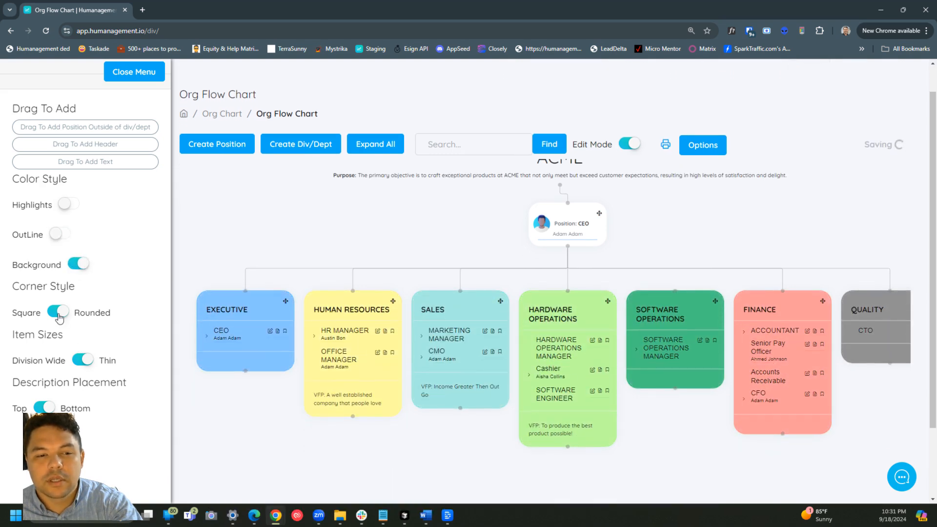
- Try square corners with the OutLine style, with and without Background, and return to rounded corners with Background only
{"action": "left_click", "coordinate": [58, 313]}
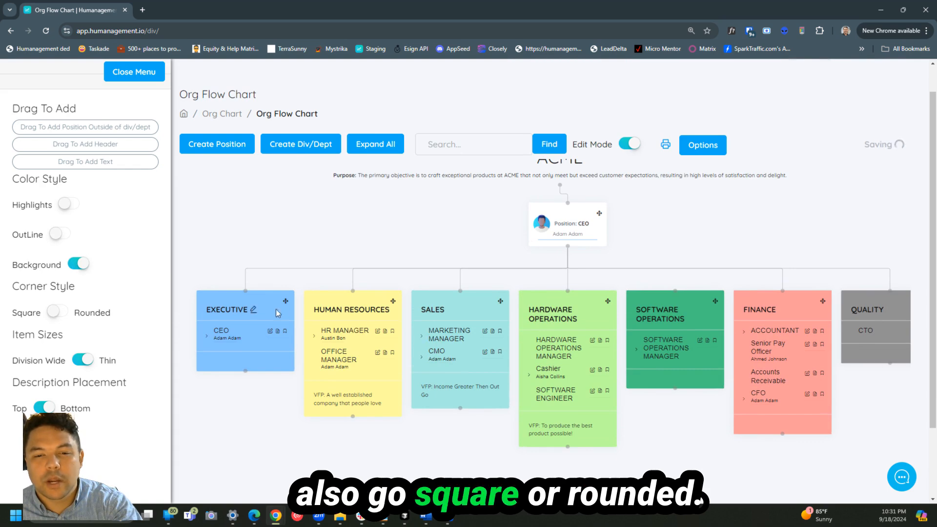
{"action": "left_click", "coordinate": [61, 235]}
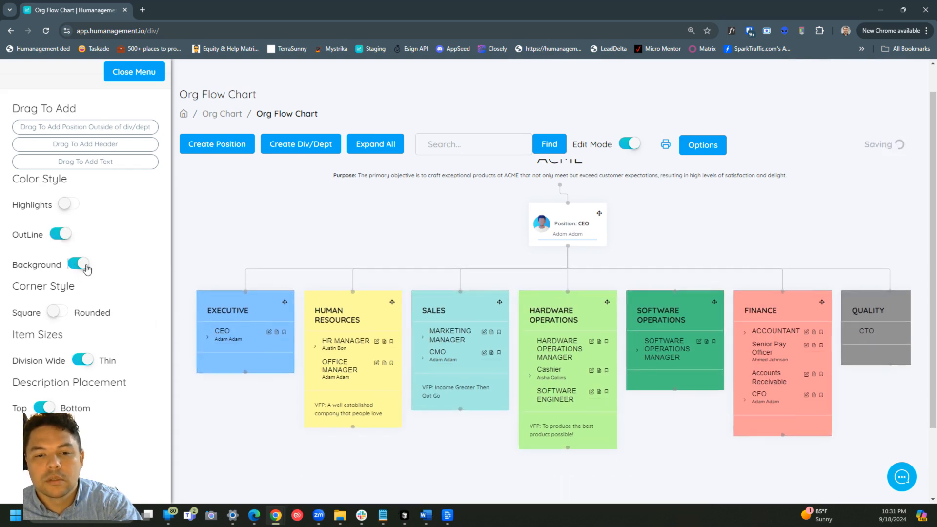
{"action": "left_click", "coordinate": [79, 264]}
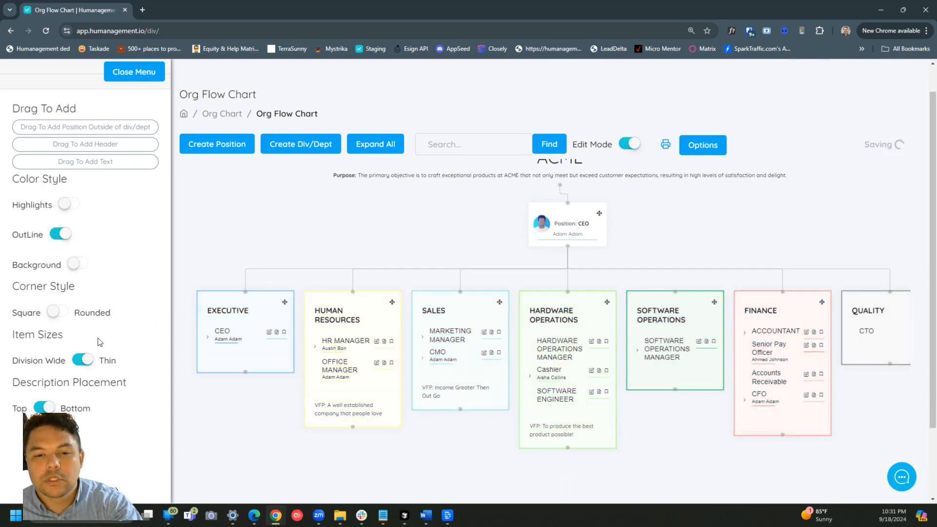
{"action": "left_click", "coordinate": [77, 264]}
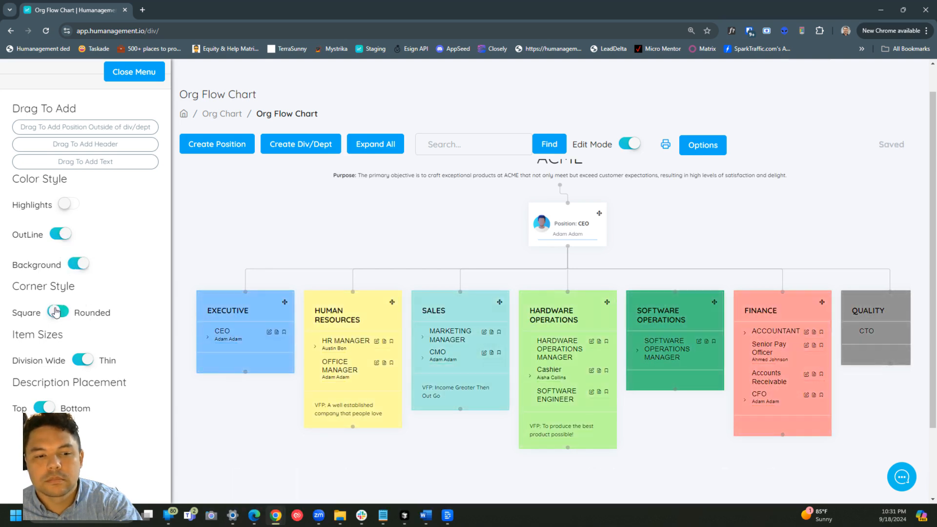
{"action": "left_click", "coordinate": [61, 235]}
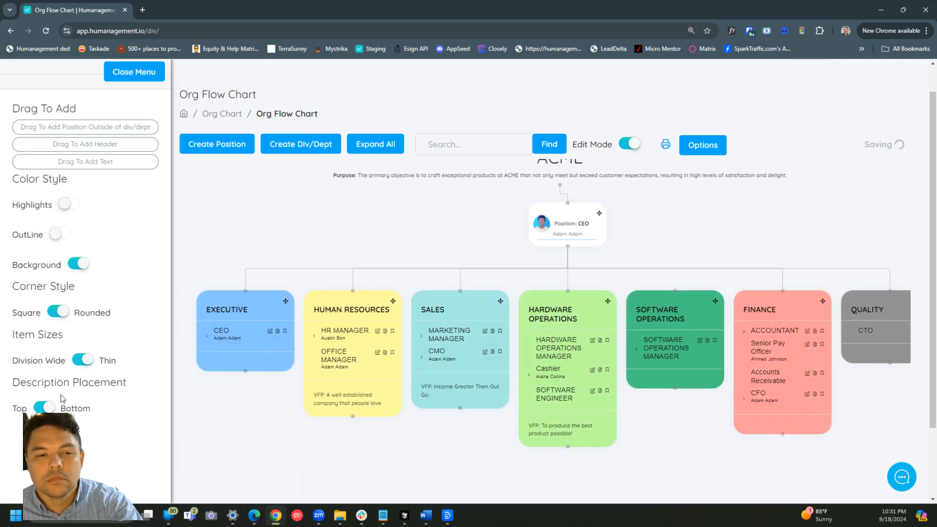
- Try the division width setting and top description placement, and restore thin divisions with descriptions at the bottom
{"action": "left_click", "coordinate": [84, 361]}
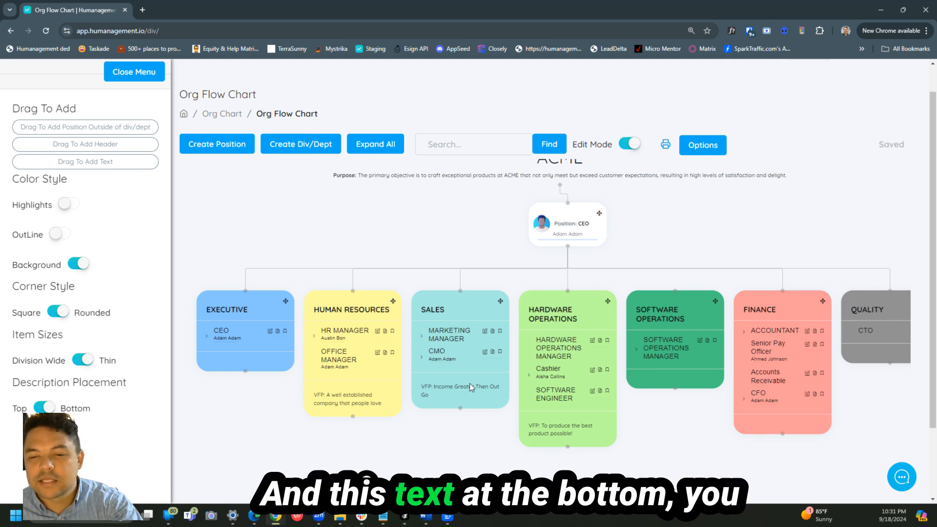
{"action": "left_click", "coordinate": [47, 409]}
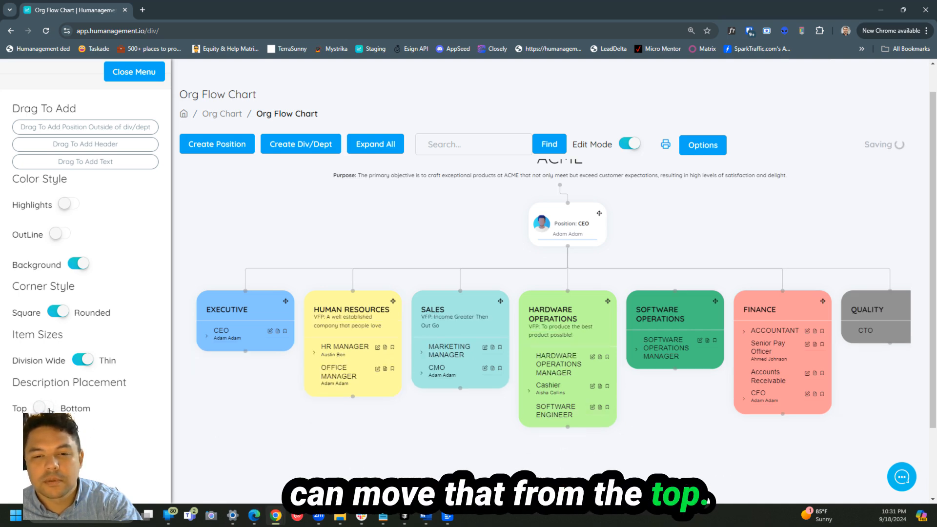
{"action": "left_click", "coordinate": [47, 408]}
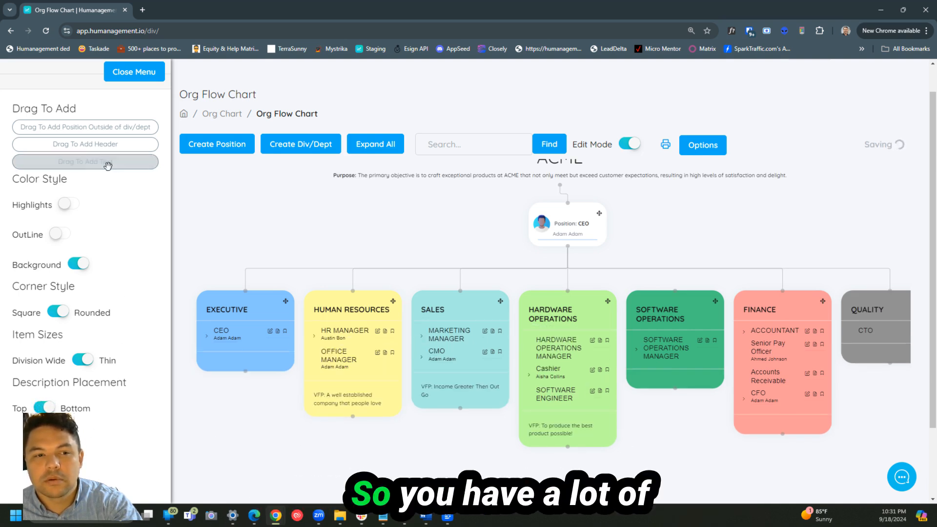
- Add a standalone position card outside the divisions, assign it CTO, and place it above the Executive and Human Resources divisions
{"action": "left_click_drag", "start_coordinate": [491, 238], "coordinate": [442, 299]}
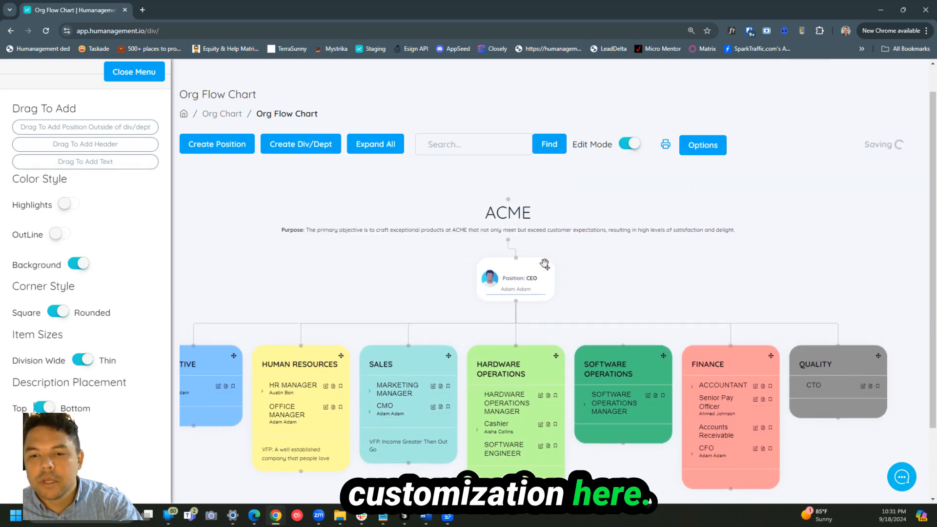
{"action": "mouse_move", "coordinate": [536, 273]}
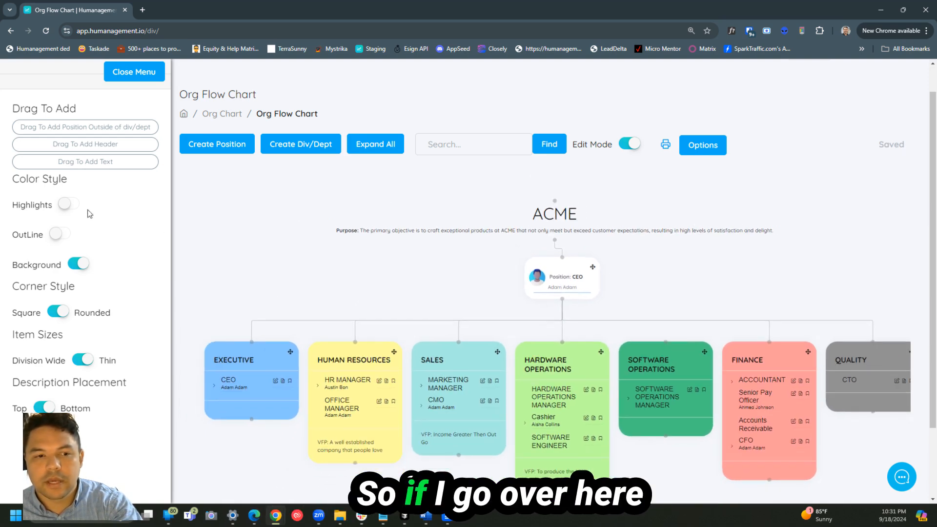
{"action": "left_click_drag", "start_coordinate": [52, 128], "coordinate": [313, 292]}
{"action": "left_click", "coordinate": [386, 289]}
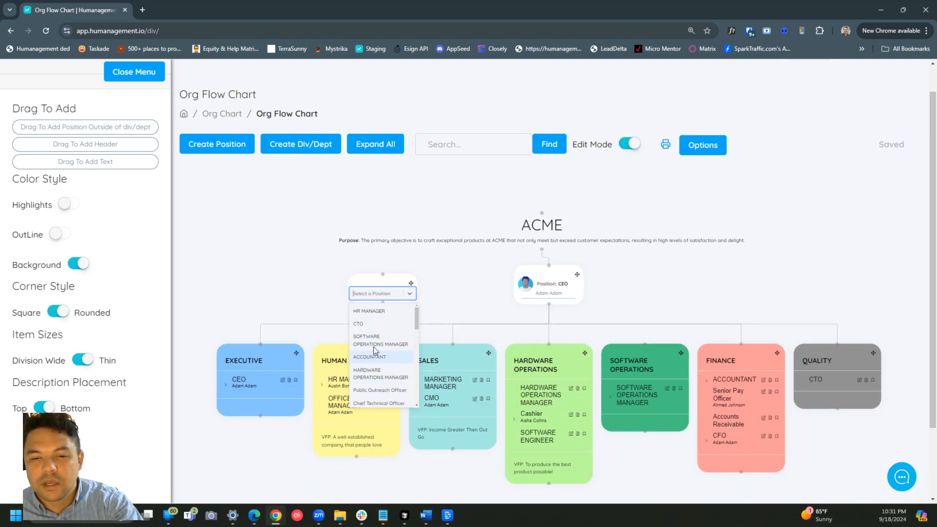
{"action": "left_click", "coordinate": [365, 324]}
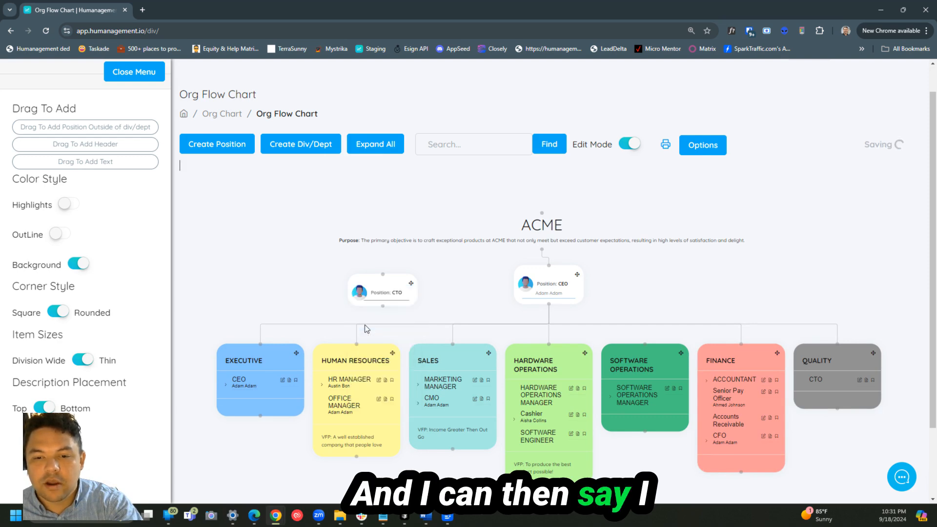
{"action": "left_click_drag", "start_coordinate": [370, 270], "coordinate": [301, 245]}
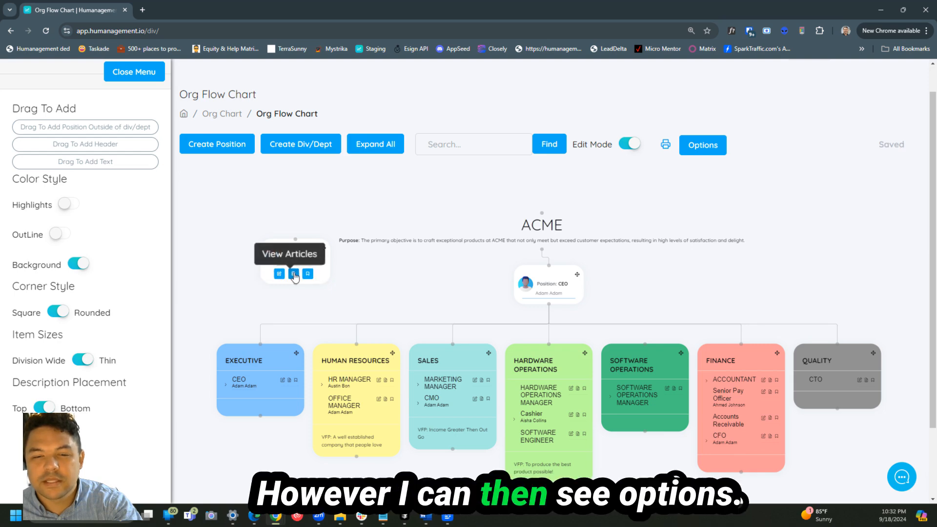
- Examine the standalone CTO card's position edit form and its assigned responsibilities, closing both without changes
{"action": "left_click", "coordinate": [279, 274]}
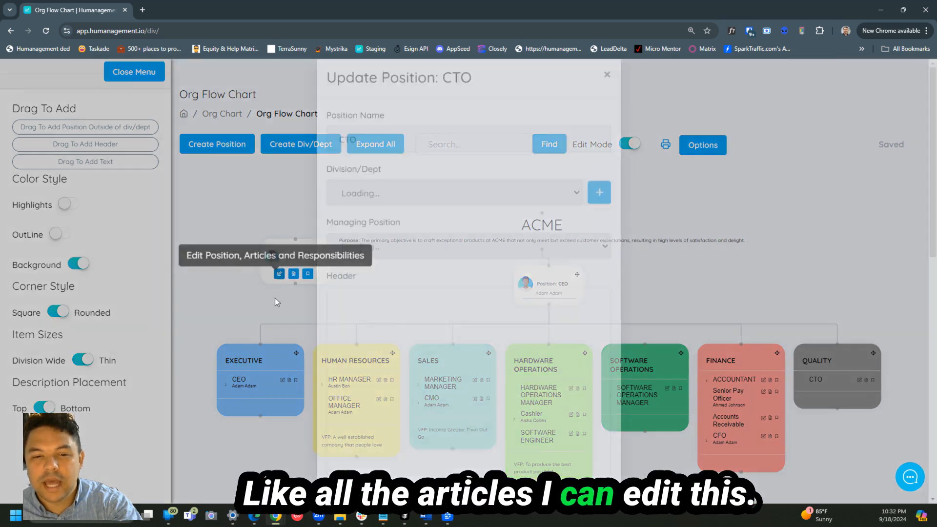
{"action": "scroll", "coordinate": [384, 299], "scroll_direction": "down", "scroll_amount": 3}
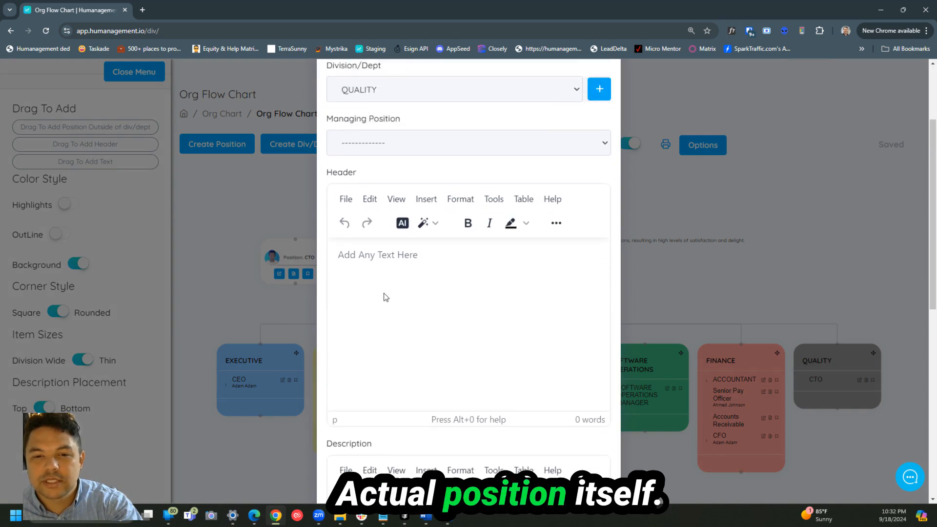
{"action": "scroll", "coordinate": [383, 300], "scroll_direction": "up", "scroll_amount": 3}
{"action": "left_click", "coordinate": [608, 95]}
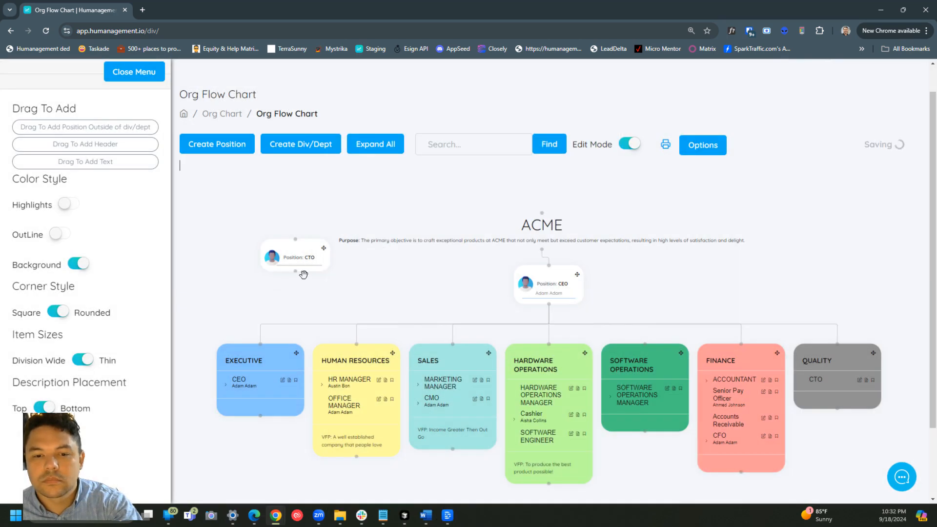
{"action": "left_click", "coordinate": [309, 274]}
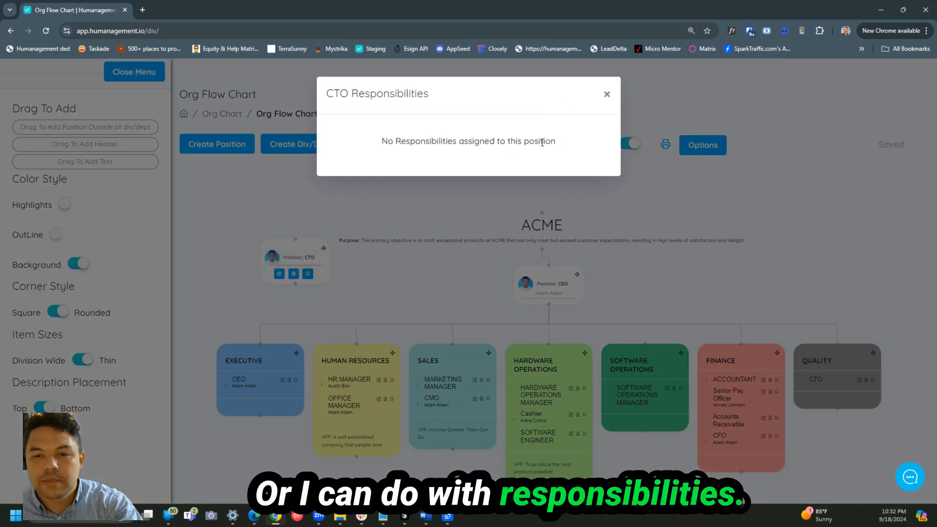
{"action": "left_click", "coordinate": [607, 94]}
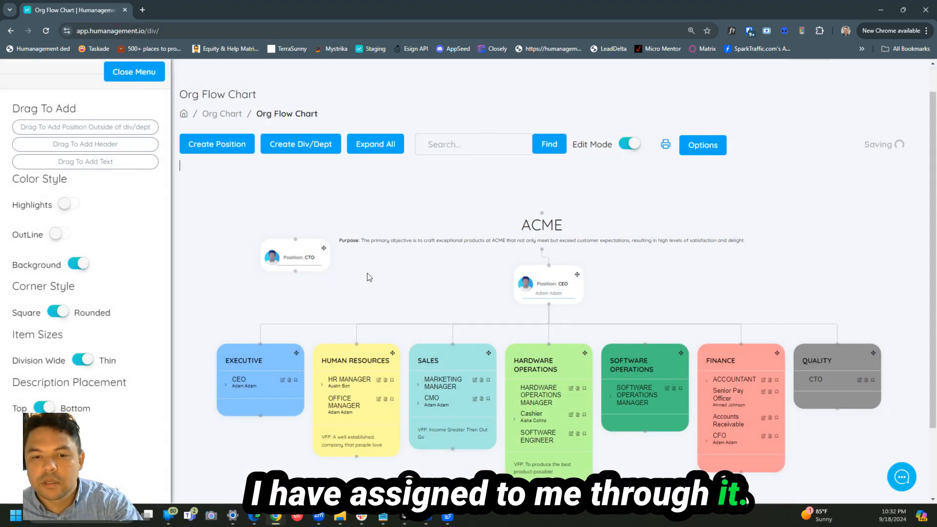
- Move the standalone CTO card slightly lower above the divisions and connect it to the Executive and Human Resources divisions
{"action": "left_click_drag", "start_coordinate": [299, 249], "coordinate": [295, 284]}
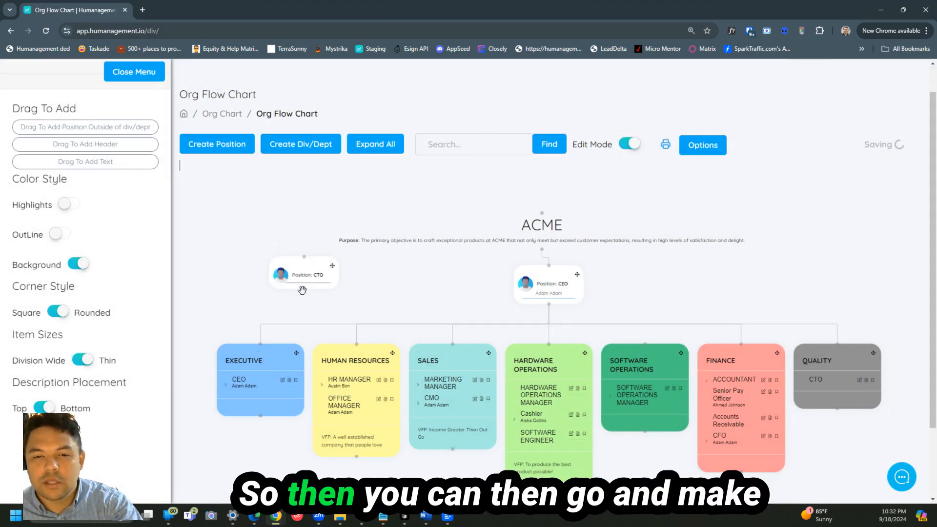
{"action": "left_click_drag", "start_coordinate": [259, 346], "coordinate": [262, 342]}
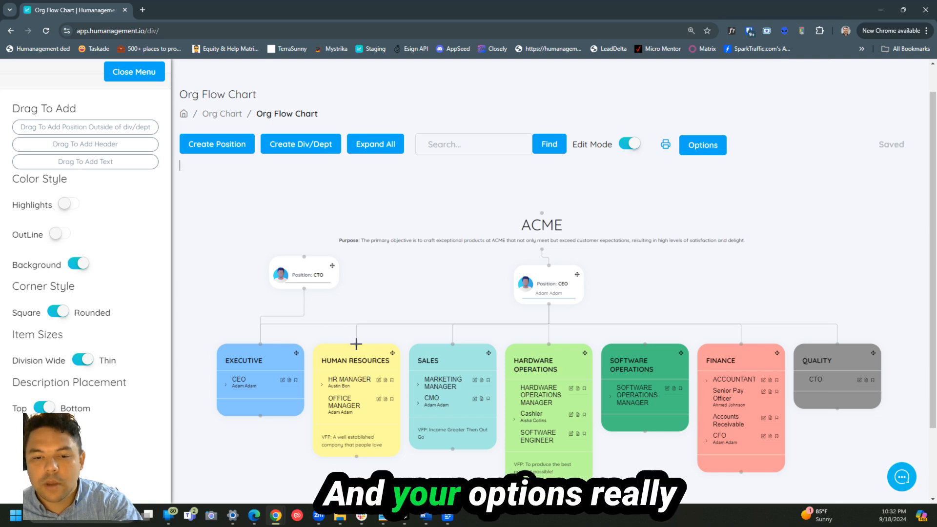
{"action": "left_click_drag", "start_coordinate": [357, 344], "coordinate": [306, 289]}
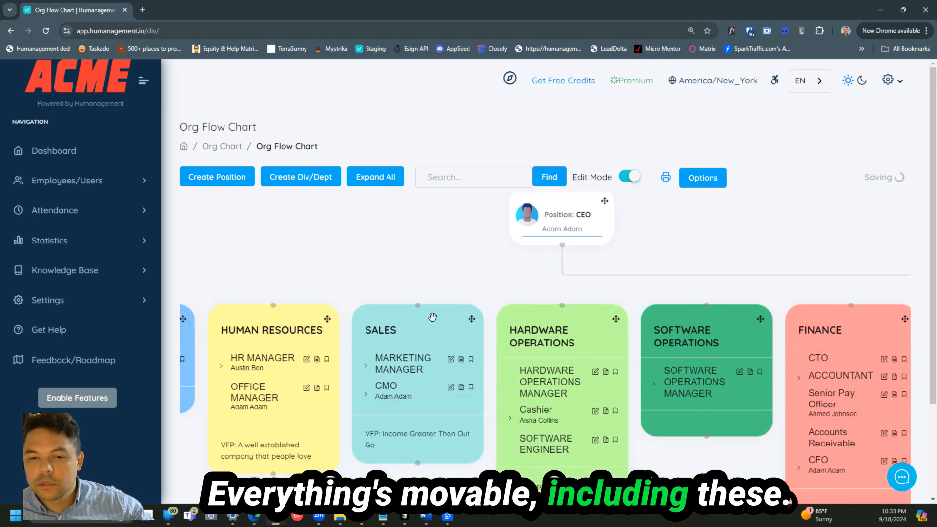
- Turn off Edit Mode for the chart, and expand and collapse the positions under Marketing Manager in the Sales division
{"action": "mouse_move", "coordinate": [420, 309]}
{"action": "left_mouse_down"}
{"action": "mouse_move", "coordinate": [508, 254]}
{"action": "mouse_move", "coordinate": [402, 317]}
{"action": "mouse_move", "coordinate": [479, 318]}
{"action": "mouse_move", "coordinate": [416, 279]}
{"action": "mouse_move", "coordinate": [435, 339]}
{"action": "mouse_move", "coordinate": [436, 319]}
{"action": "left_mouse_up"}
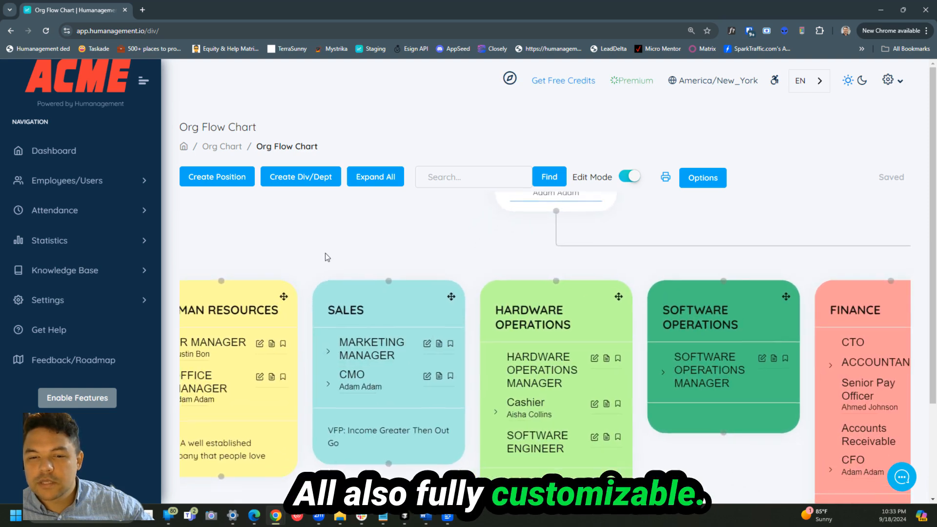
{"action": "left_click_drag", "start_coordinate": [324, 254], "coordinate": [439, 297]}
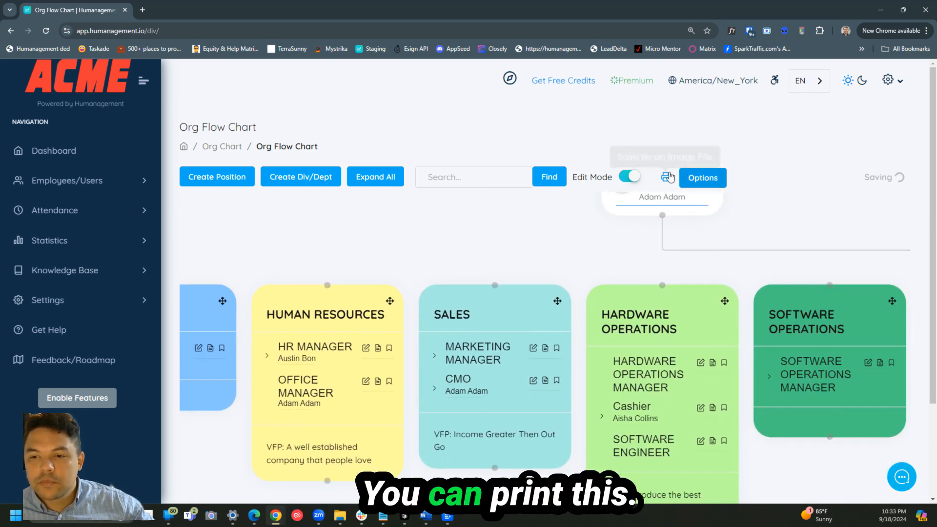
{"action": "left_click", "coordinate": [630, 177]}
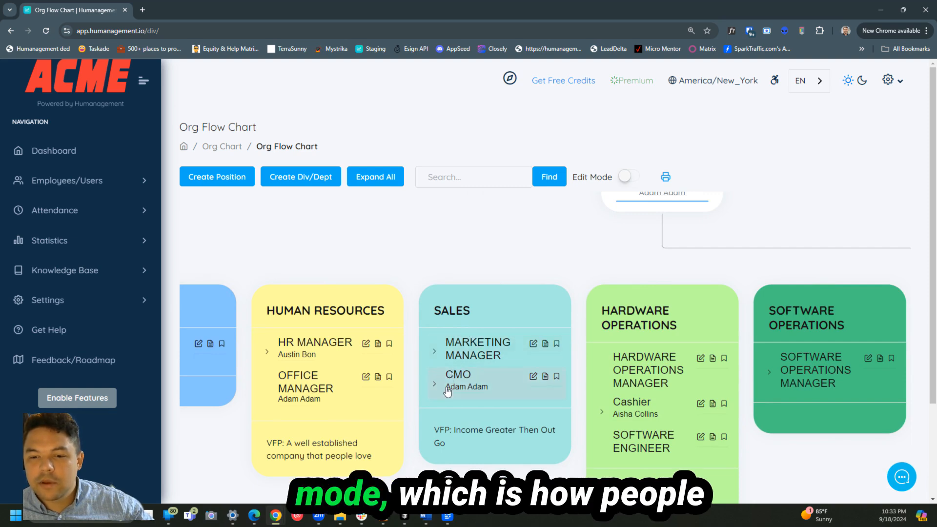
{"action": "left_click", "coordinate": [476, 348]}
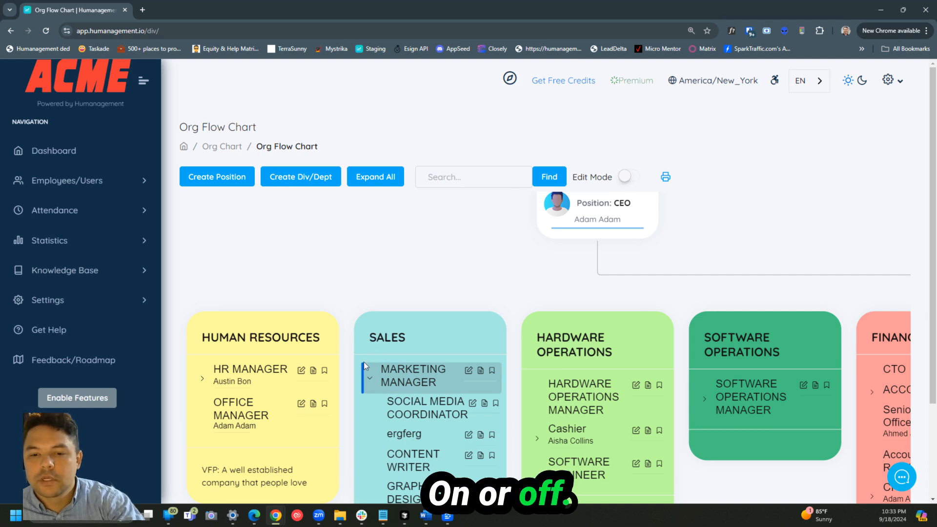
{"action": "left_click", "coordinate": [369, 378]}
- Search the org chart for "social media" and view the matching position within the whole chart
{"action": "left_click", "coordinate": [461, 179]}
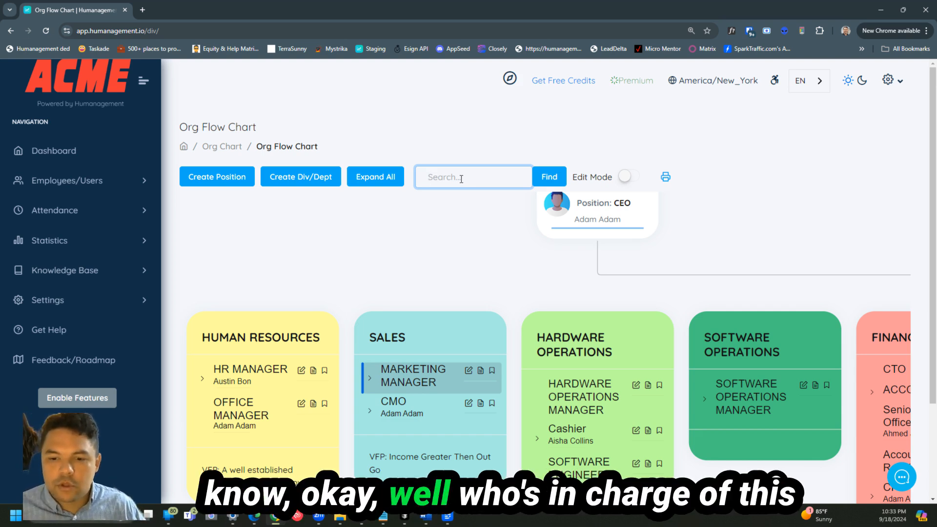
{"action": "type", "text": "so"}
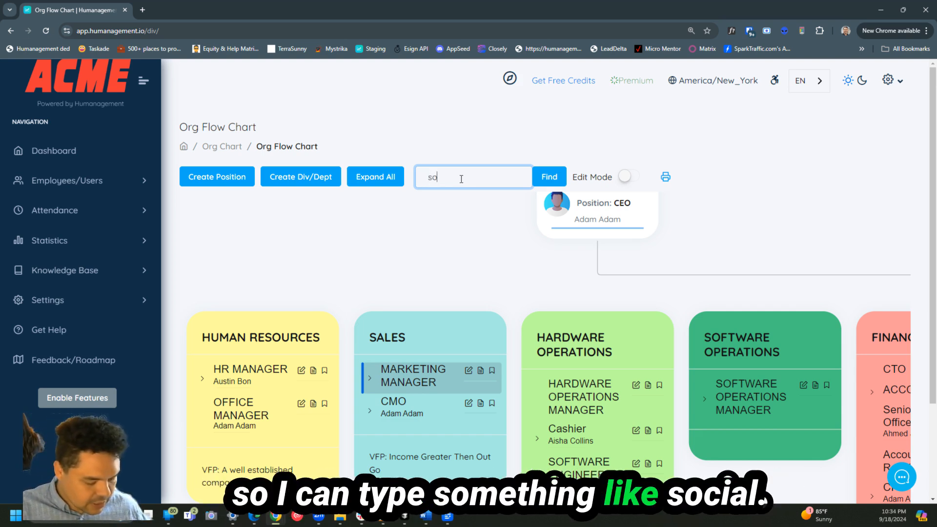
{"action": "type", "text": "cial media"}
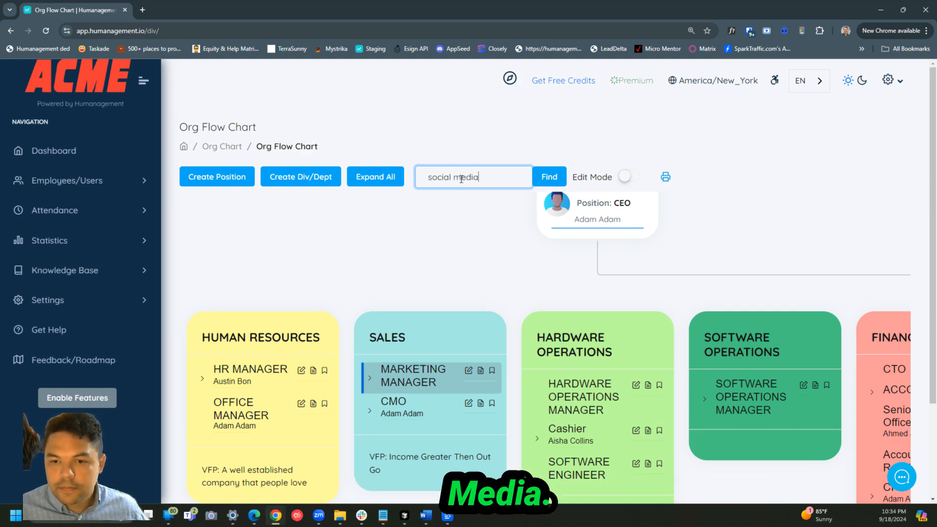
{"action": "left_click", "coordinate": [549, 177]}
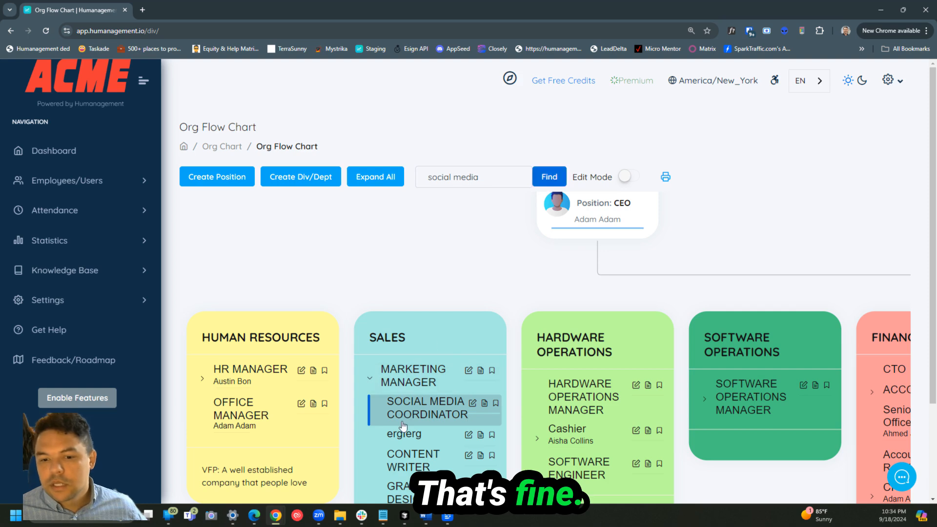
{"action": "scroll", "coordinate": [408, 312], "scroll_direction": "down", "scroll_amount": 5}
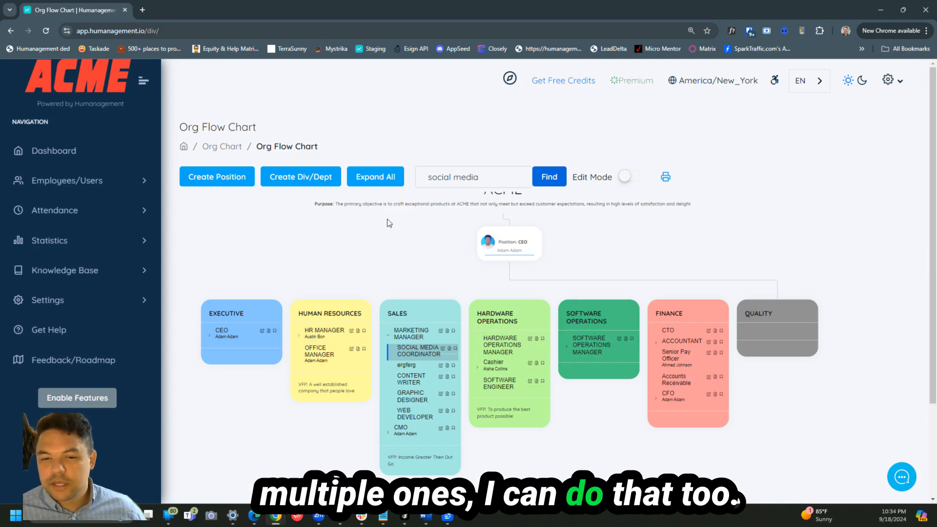
- Replace the search term with the CEO's first name and find every position that person holds on the chart
{"action": "triple_click", "coordinate": [474, 180]}
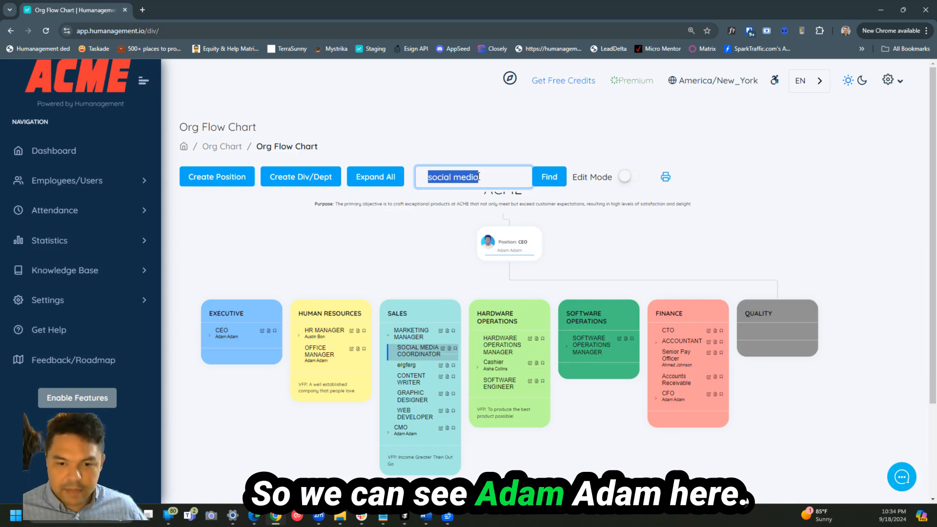
{"action": "scroll", "coordinate": [259, 382], "scroll_direction": "up", "scroll_amount": 5}
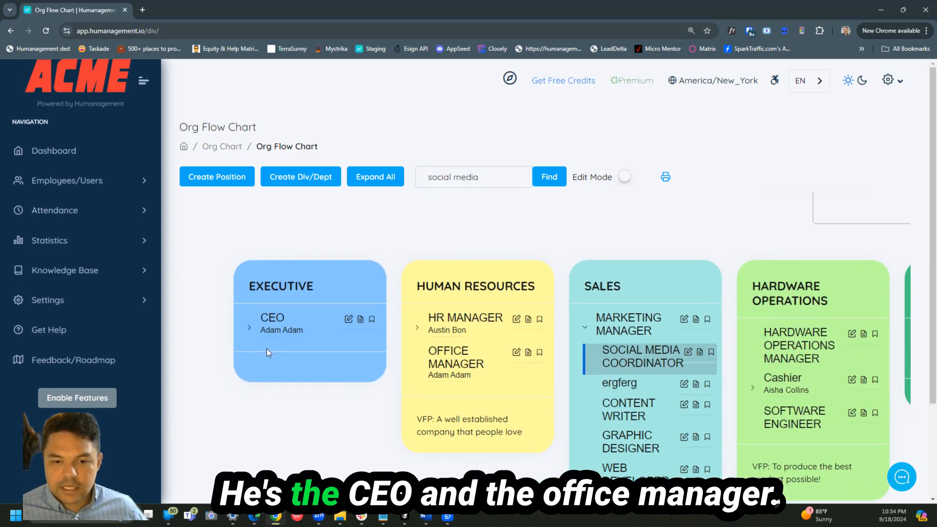
{"action": "triple_click", "coordinate": [457, 181]}
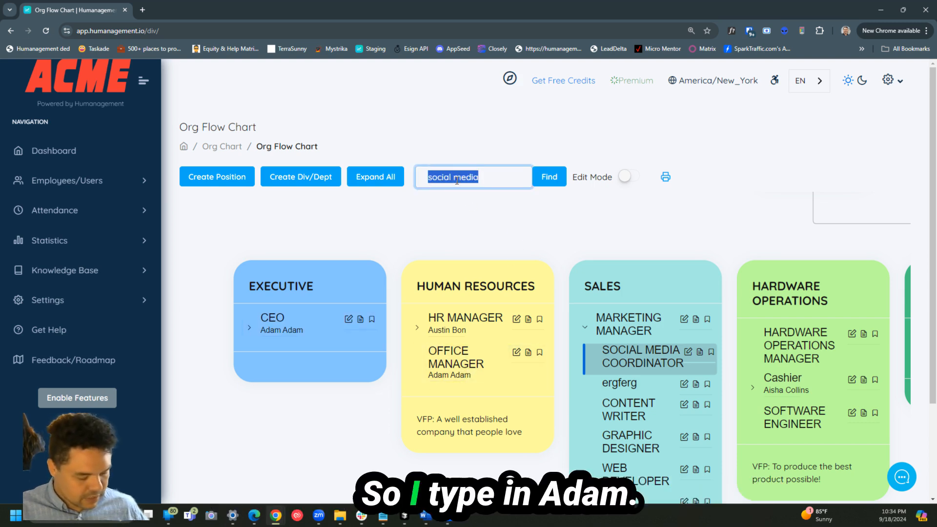
{"action": "type", "text": "adam"}
{"action": "left_click", "coordinate": [534, 178]}
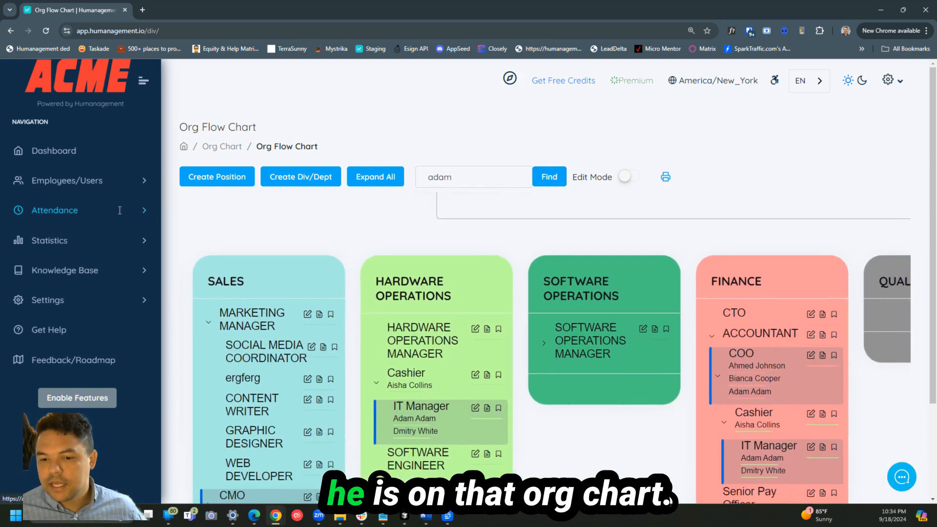
- Expand all positions across the divisions to view the full hierarchy, and collapse them all again
{"action": "left_click", "coordinate": [383, 177]}
{"action": "scroll", "coordinate": [441, 326], "scroll_direction": "down", "scroll_amount": 3}
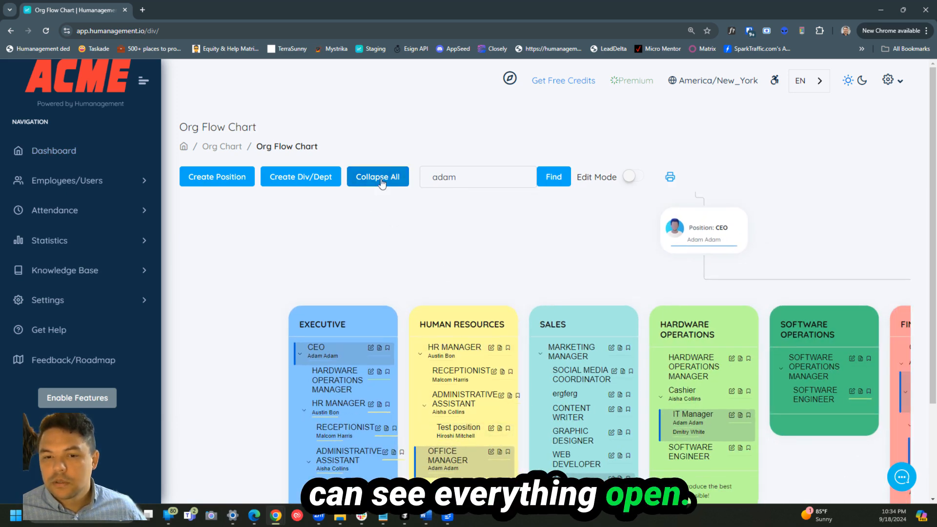
{"action": "left_click", "coordinate": [382, 179]}
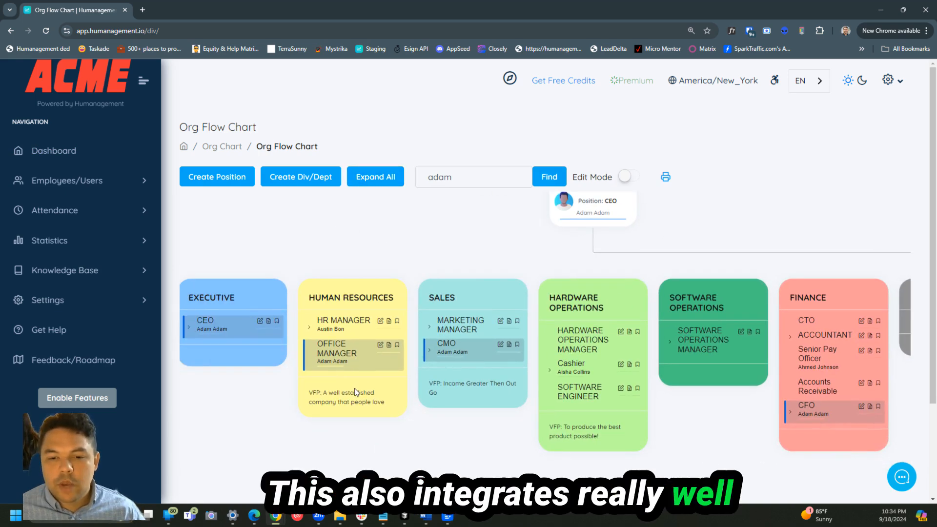
{"action": "scroll", "coordinate": [355, 388], "scroll_direction": "down", "scroll_amount": 1}
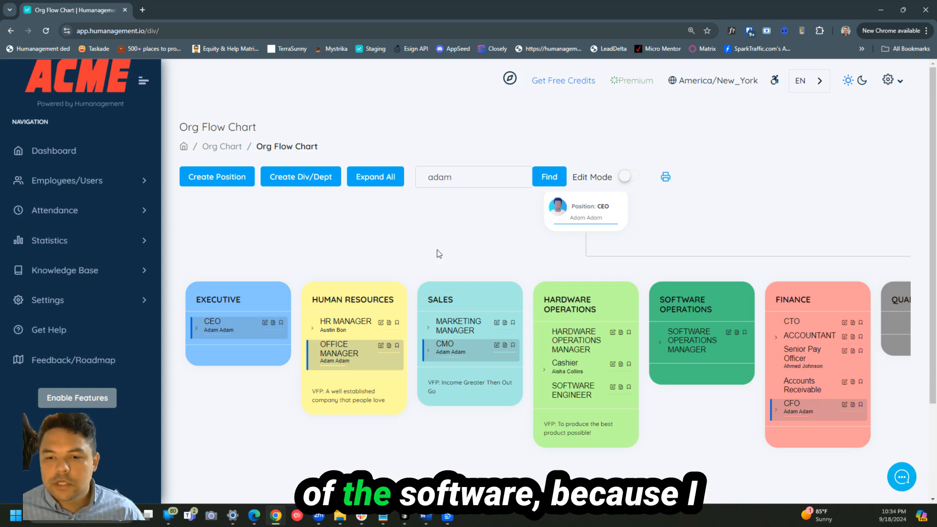
- Open the articles assigned to the CEO position in Executive, view "Purpose Of The Company" and play its video
{"action": "left_click", "coordinate": [274, 324]}
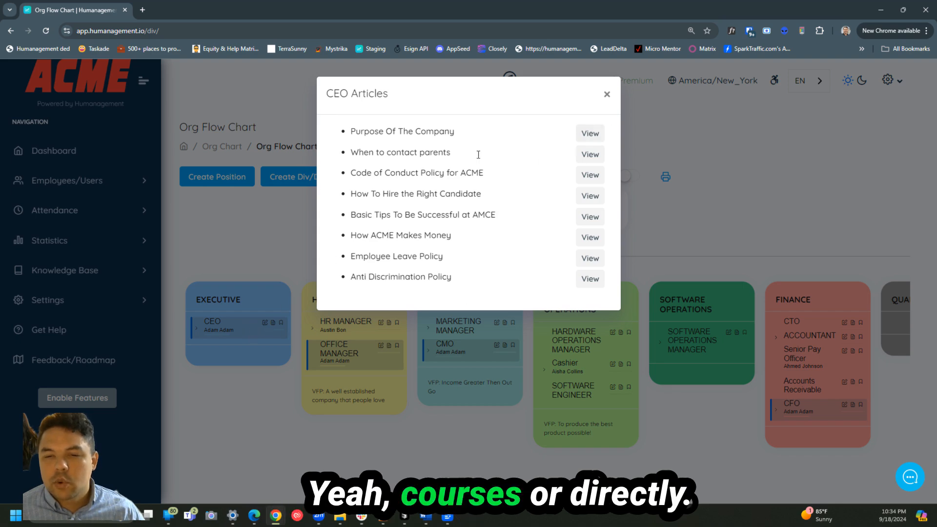
{"action": "left_click", "coordinate": [591, 134]}
{"action": "scroll", "coordinate": [641, 370], "scroll_direction": "down", "scroll_amount": 5}
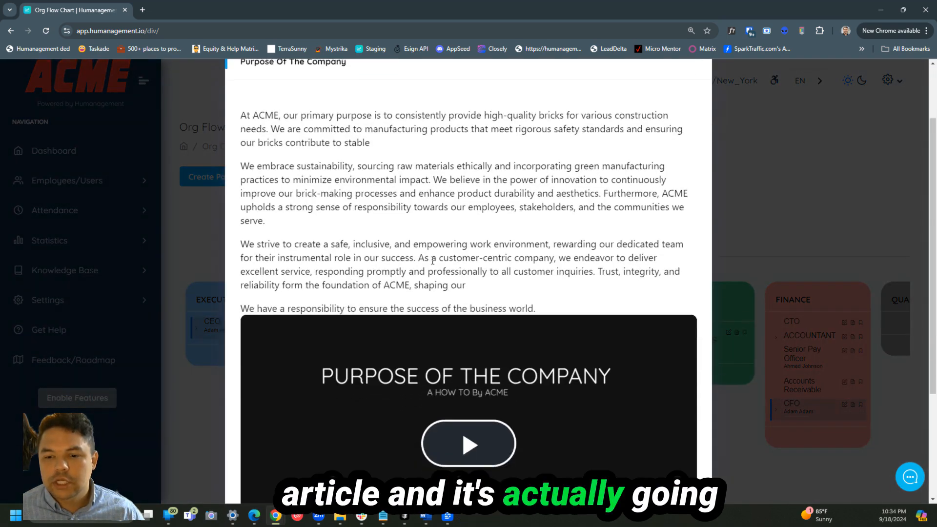
{"action": "scroll", "coordinate": [516, 346], "scroll_direction": "up", "scroll_amount": 1}
{"action": "left_click", "coordinate": [478, 336]}
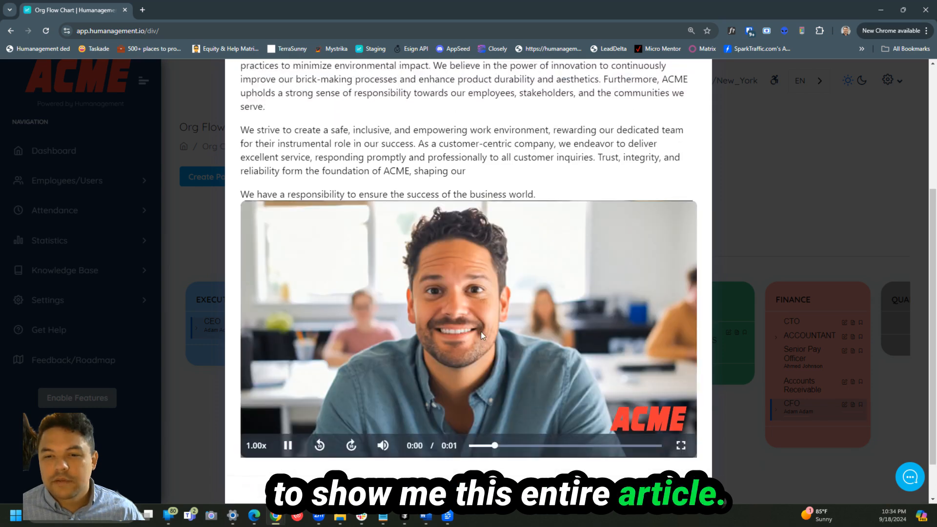
- Look through the "Purpose Of The Company" article from its heading to its end, and close it and the CEO article list
{"action": "scroll", "coordinate": [534, 277], "scroll_direction": "up", "scroll_amount": 3}
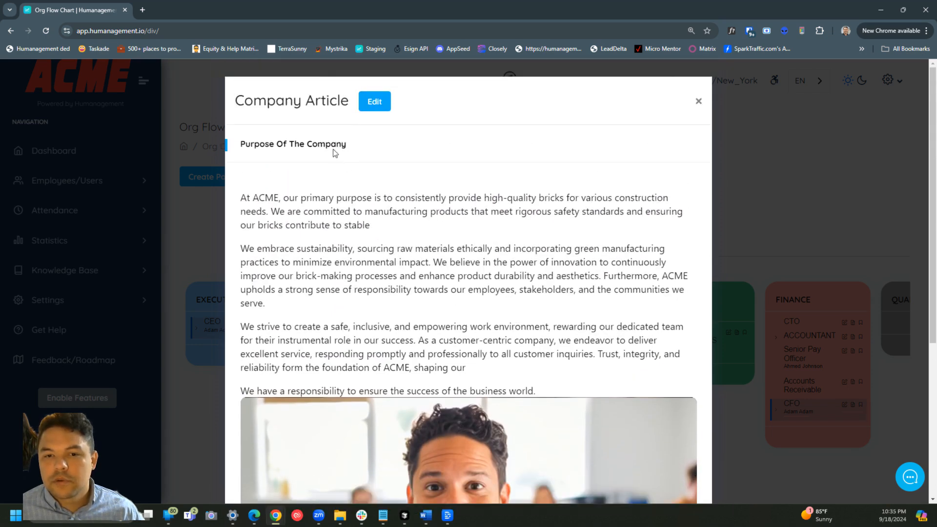
{"action": "scroll", "coordinate": [540, 230], "scroll_direction": "down", "scroll_amount": 1}
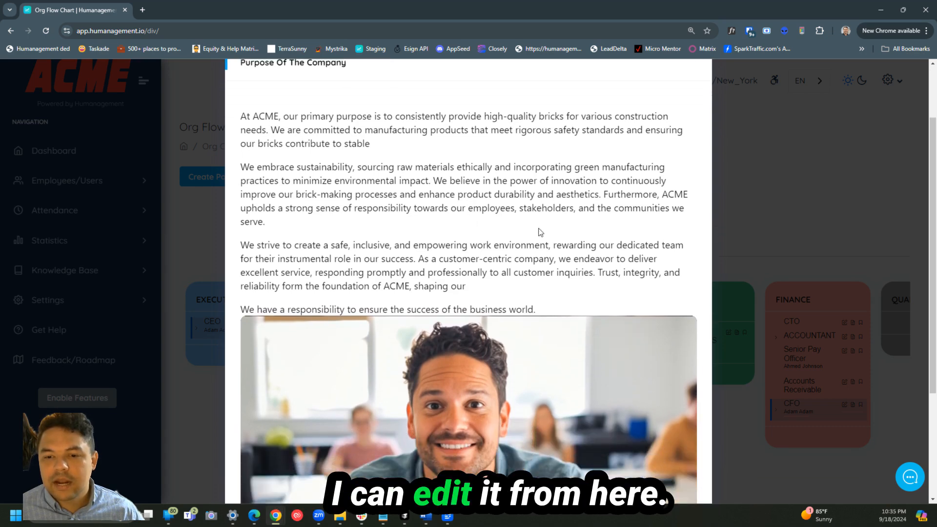
{"action": "scroll", "coordinate": [651, 221], "scroll_direction": "up", "scroll_amount": 2}
{"action": "scroll", "coordinate": [610, 251], "scroll_direction": "down", "scroll_amount": 1}
{"action": "scroll", "coordinate": [629, 341], "scroll_direction": "down", "scroll_amount": 4}
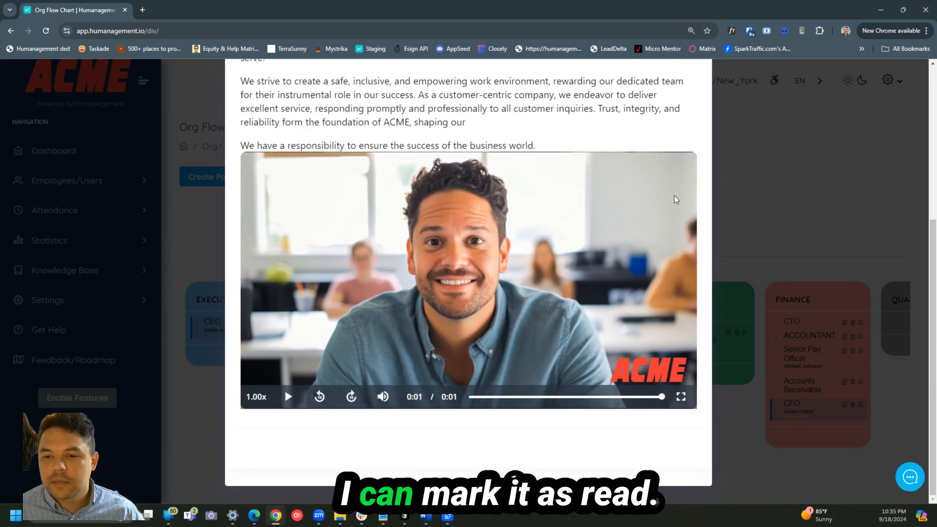
{"action": "scroll", "coordinate": [674, 199], "scroll_direction": "up", "scroll_amount": 5}
{"action": "left_click", "coordinate": [698, 102]}
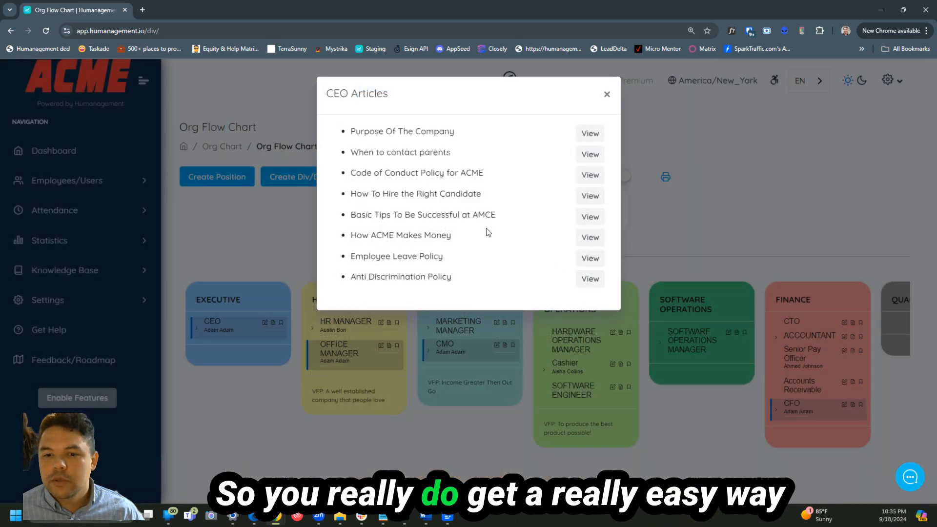
{"action": "left_click", "coordinate": [607, 94]}
{"action": "left_click_drag", "start_coordinate": [529, 236], "coordinate": [522, 292]}
{"action": "left_click_drag", "start_coordinate": [368, 247], "coordinate": [380, 232]}
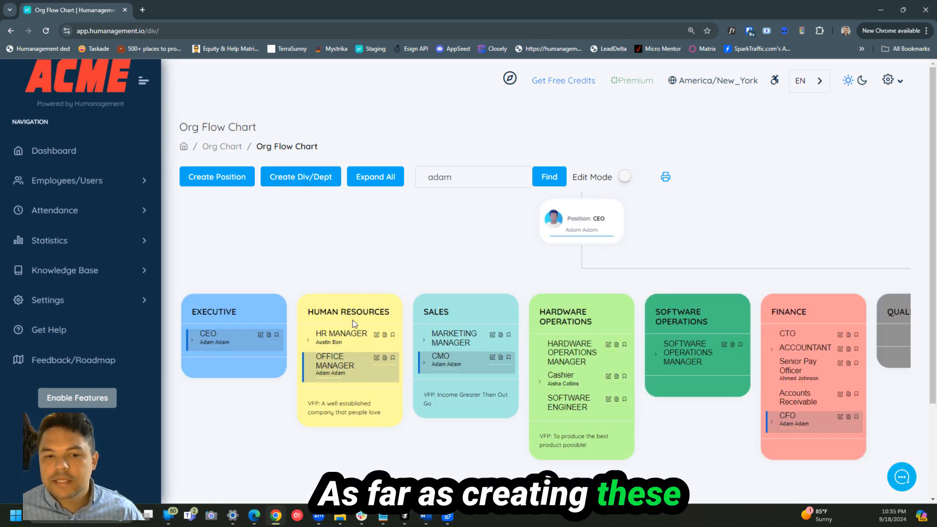
- Start a new position named "Senior Janitor" and assign it to the HUMAN RESOURCES division
{"action": "left_click", "coordinate": [230, 186]}
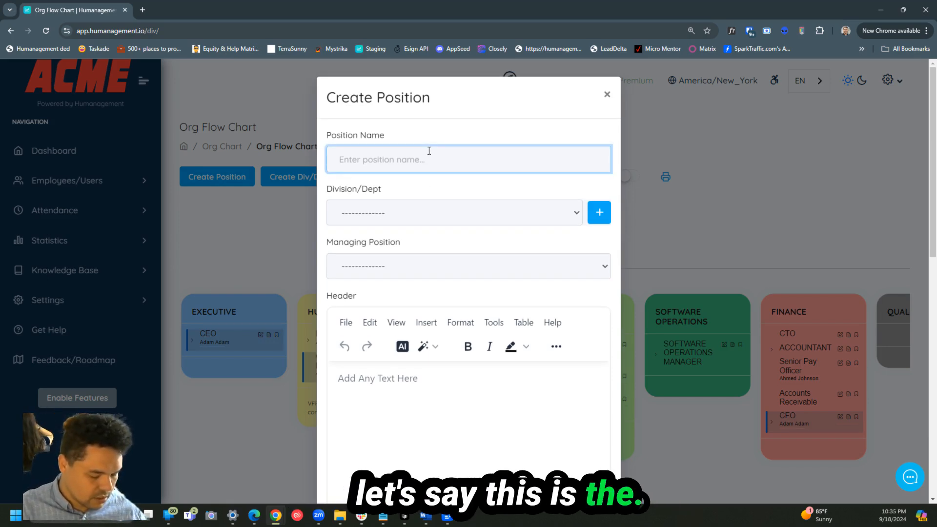
{"action": "type", "text": "Senior Jan"}
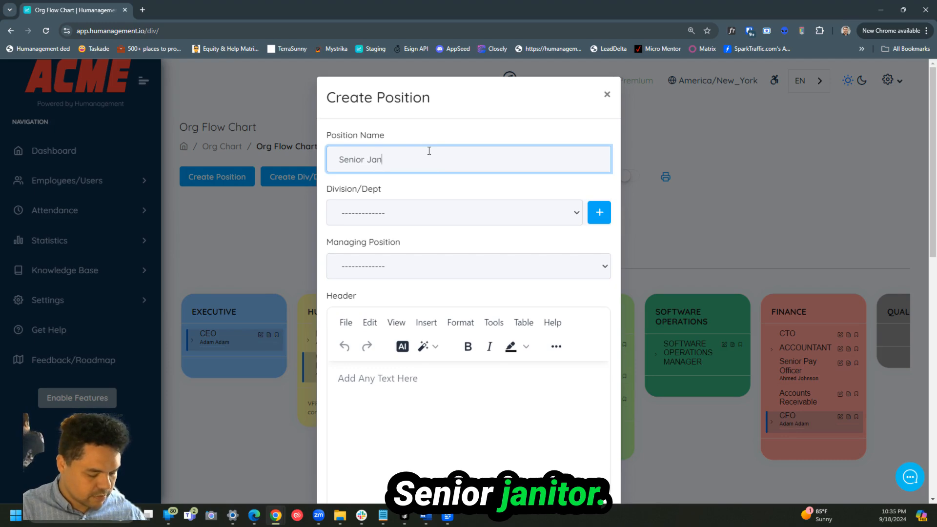
{"action": "type", "text": "itor"}
{"action": "left_click", "coordinate": [402, 215]}
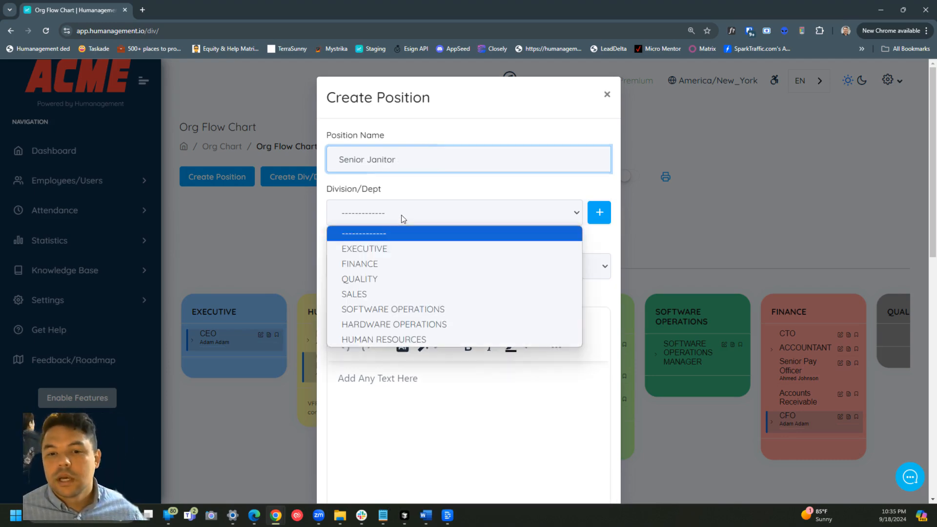
{"action": "left_click", "coordinate": [383, 341]}
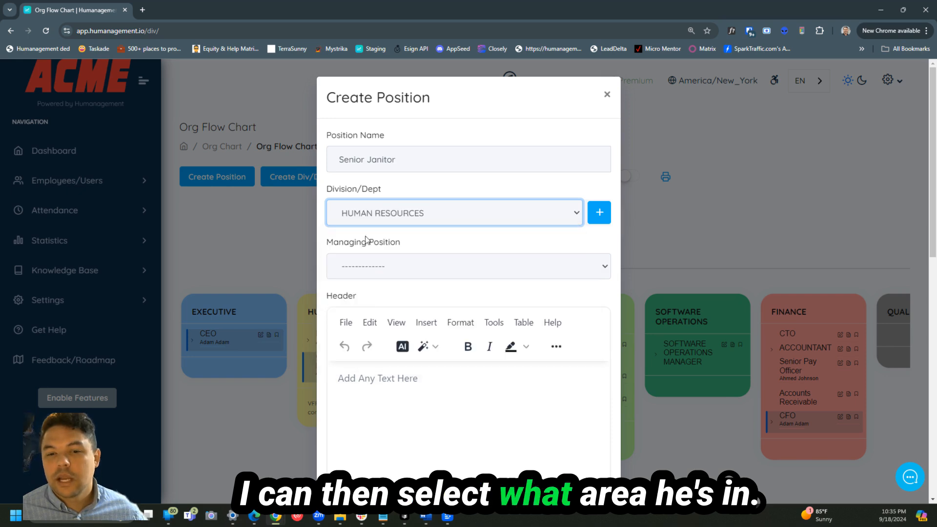
- Set the new position's managing position to HR MANAGER and look over the remaining Users, Responsibilities and Articles fields
{"action": "scroll", "coordinate": [400, 237], "scroll_direction": "down", "scroll_amount": 1}
{"action": "left_click", "coordinate": [404, 250]}
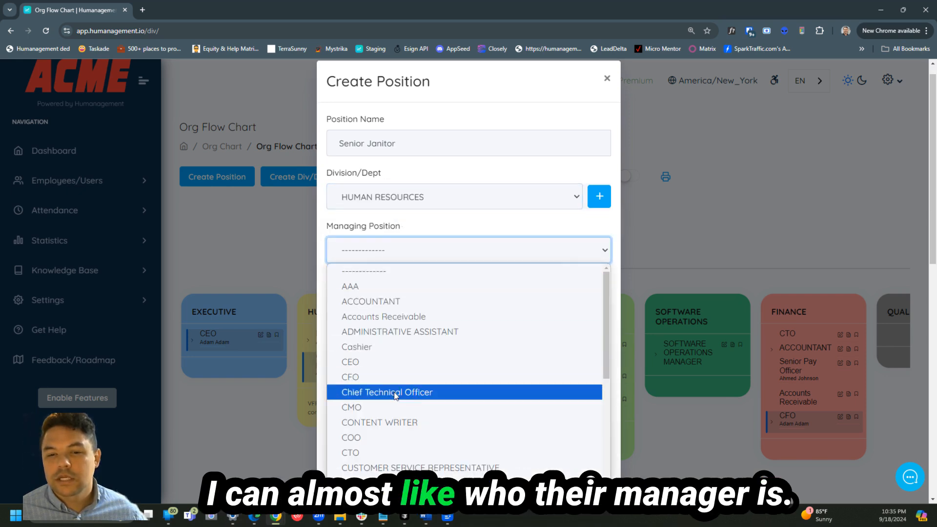
{"action": "scroll", "coordinate": [396, 386], "scroll_direction": "down", "scroll_amount": 3}
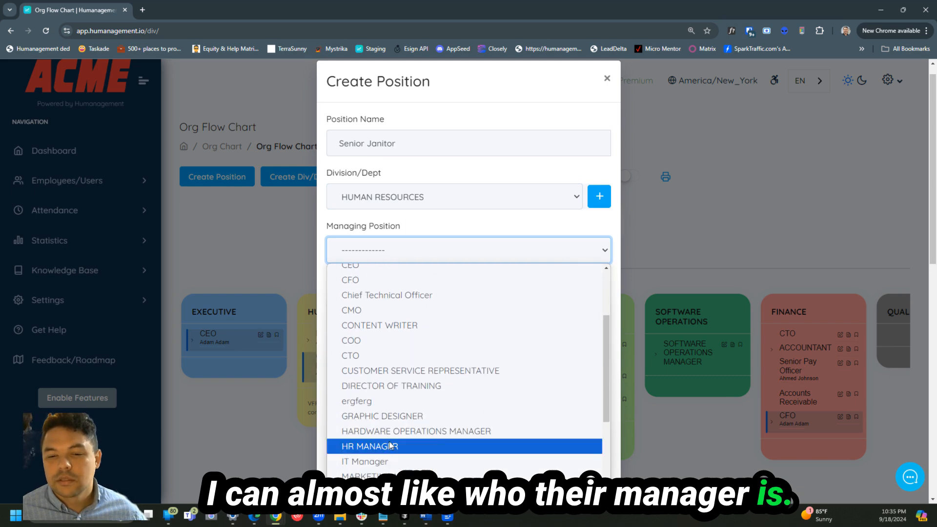
{"action": "left_click", "coordinate": [382, 413]}
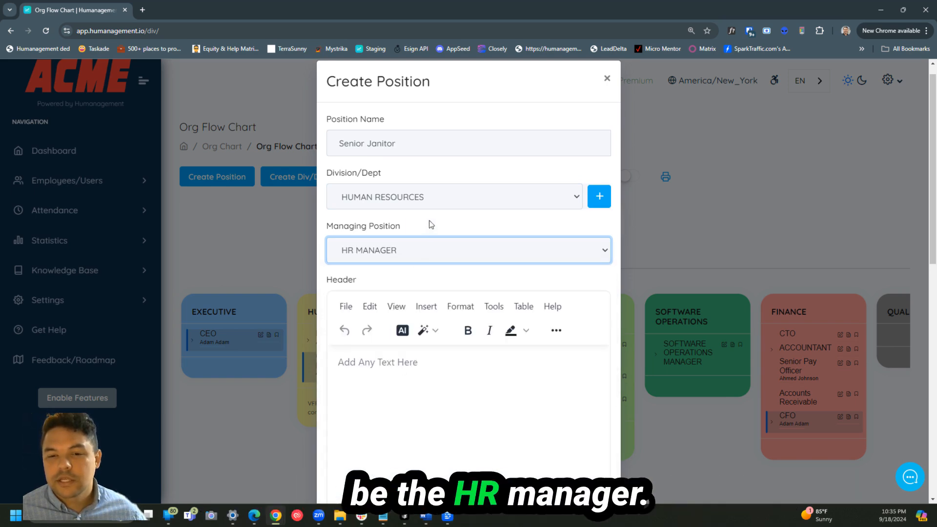
{"action": "scroll", "coordinate": [443, 288], "scroll_direction": "down", "scroll_amount": 3}
{"action": "scroll", "coordinate": [441, 287], "scroll_direction": "down", "scroll_amount": 3}
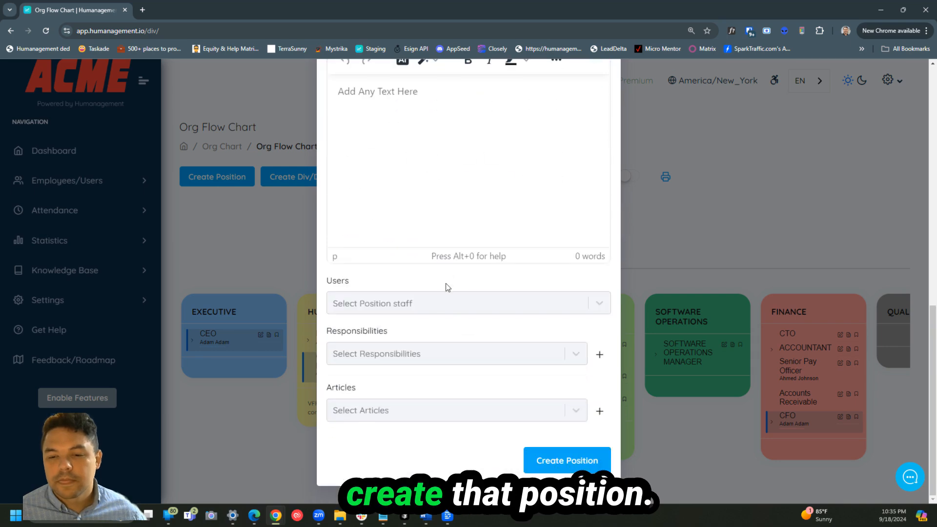
- Create the Senior Janitor position and expand the positions under HR MANAGER in the HUMAN RESOURCES card
{"action": "left_click", "coordinate": [566, 459]}
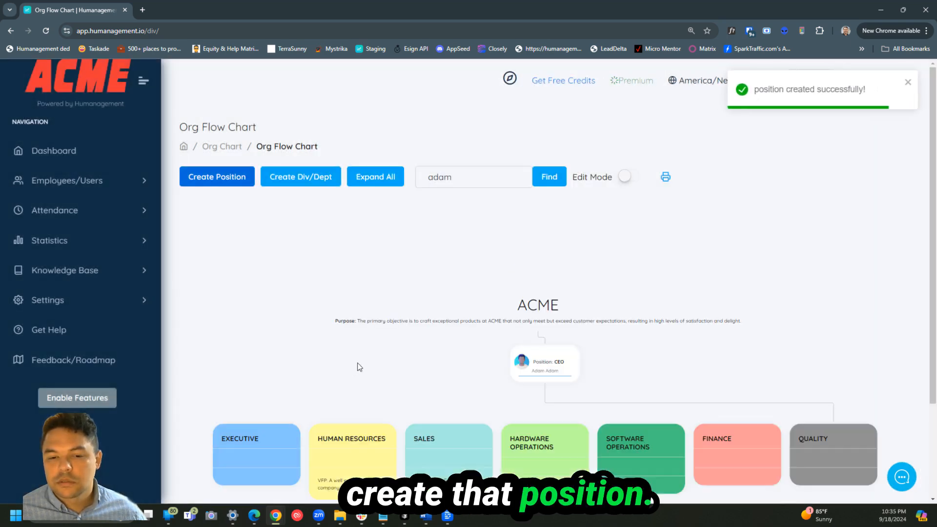
{"action": "left_click_drag", "start_coordinate": [354, 372], "coordinate": [355, 318]}
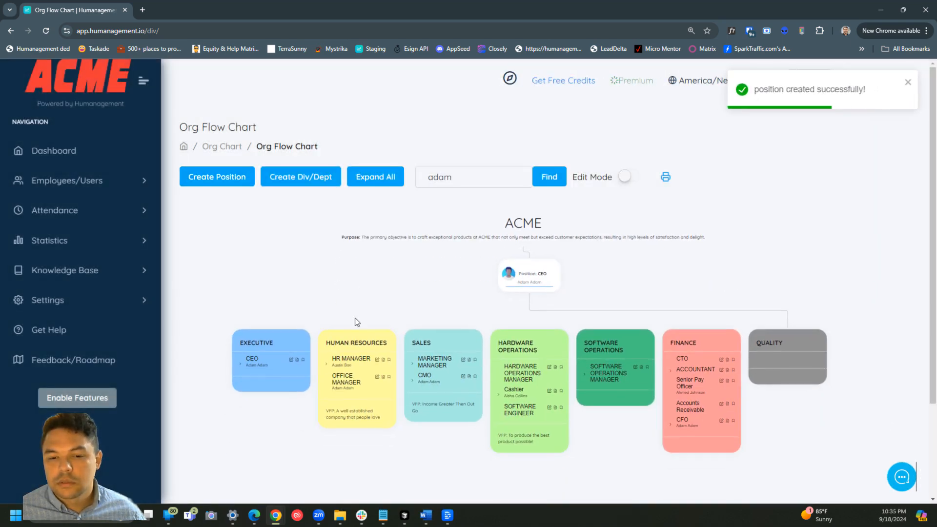
{"action": "left_click", "coordinate": [328, 366]}
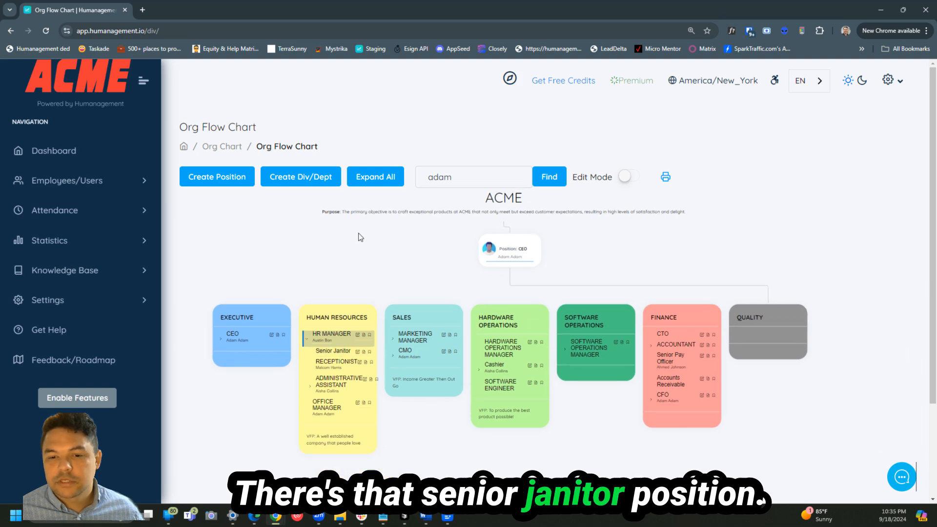
- Create a division named "PUBLIC" with a light purple color, order 1 and no description
{"action": "left_click", "coordinate": [314, 177]}
{"action": "left_click", "coordinate": [387, 163]}
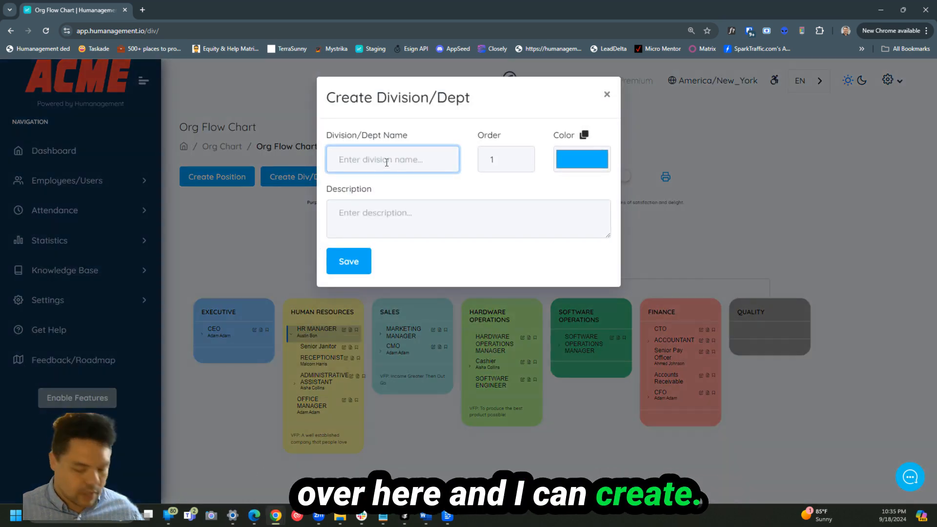
{"action": "type", "text": "PUBLIC"}
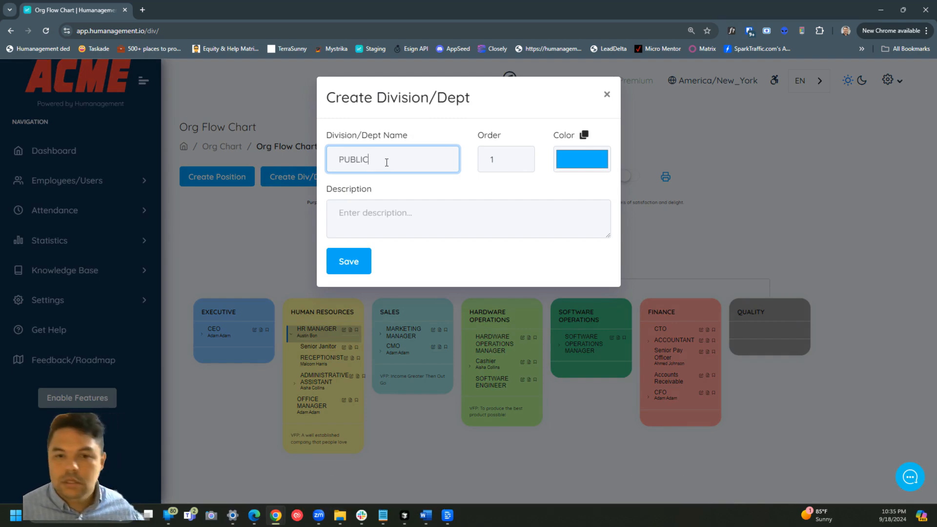
{"action": "left_click", "coordinate": [557, 167]}
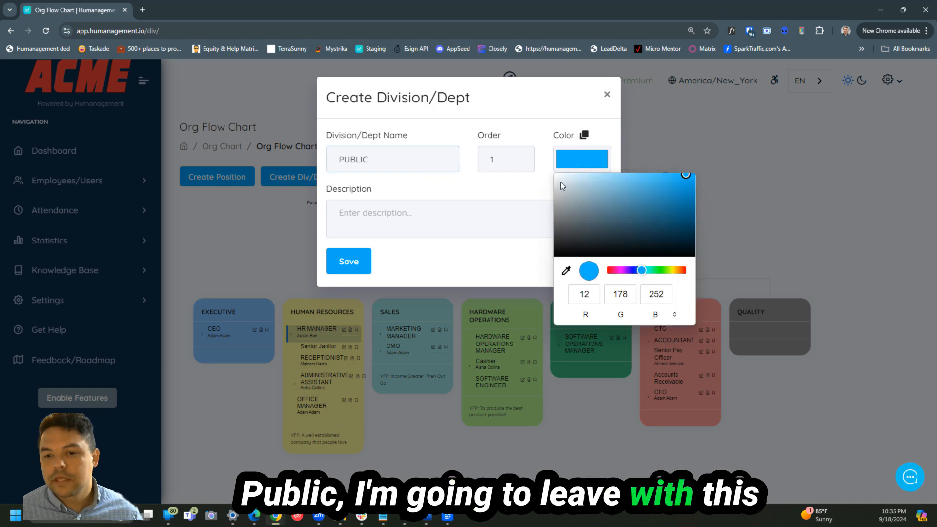
{"action": "left_click", "coordinate": [623, 271]}
{"action": "left_click_drag", "start_coordinate": [645, 198], "coordinate": [599, 191]}
{"action": "left_click", "coordinate": [378, 236]}
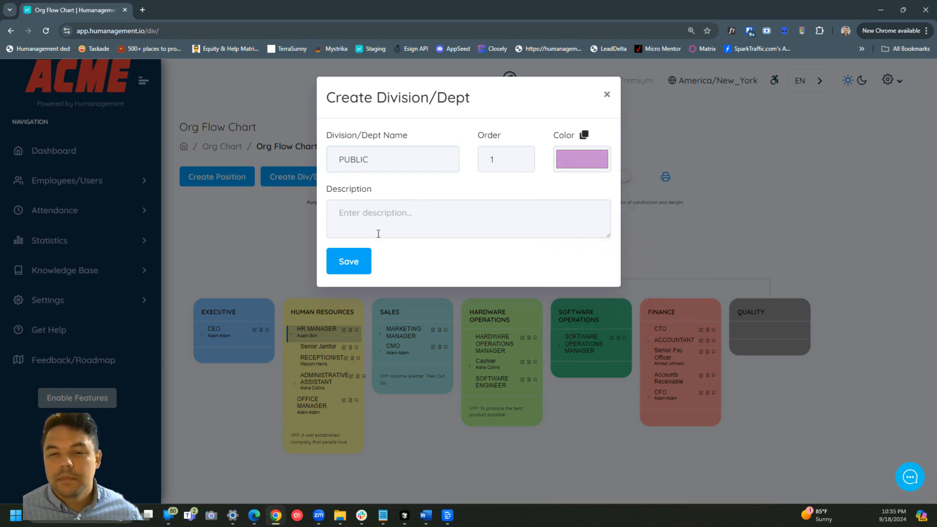
{"action": "left_click", "coordinate": [399, 217]}
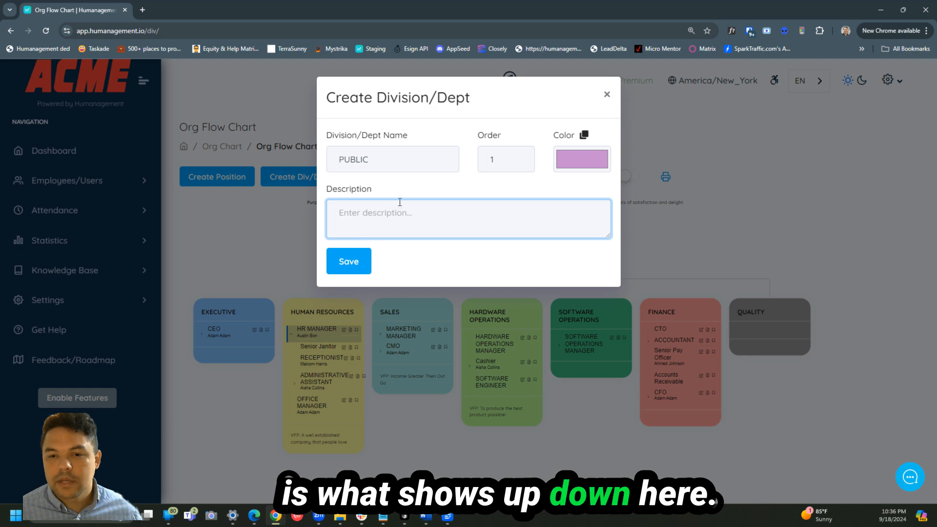
{"action": "left_click", "coordinate": [434, 185]}
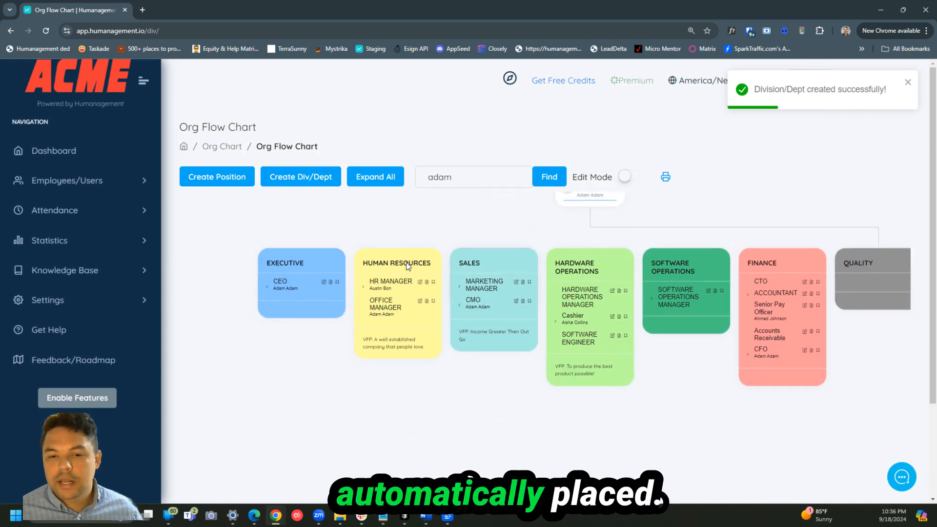
- Turn on edit mode, shift the EXECUTIVE, HUMAN RESOURCES and SALES cards down to uncover PUBLIC, and move PUBLIC below QUALITY
{"action": "left_click", "coordinate": [628, 177]}
{"action": "left_click_drag", "start_coordinate": [385, 313], "coordinate": [327, 290]}
{"action": "left_click_drag", "start_coordinate": [496, 254], "coordinate": [498, 297]}
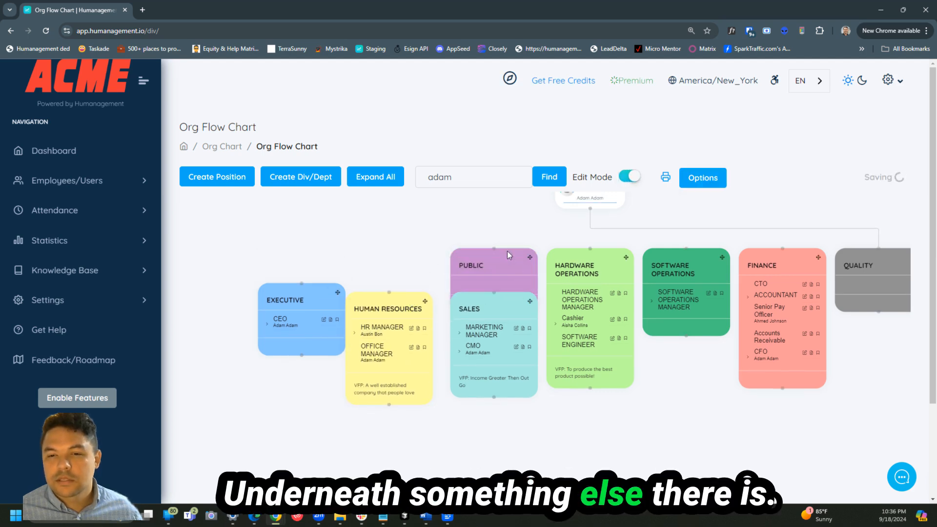
{"action": "left_click_drag", "start_coordinate": [514, 257], "coordinate": [920, 375]}
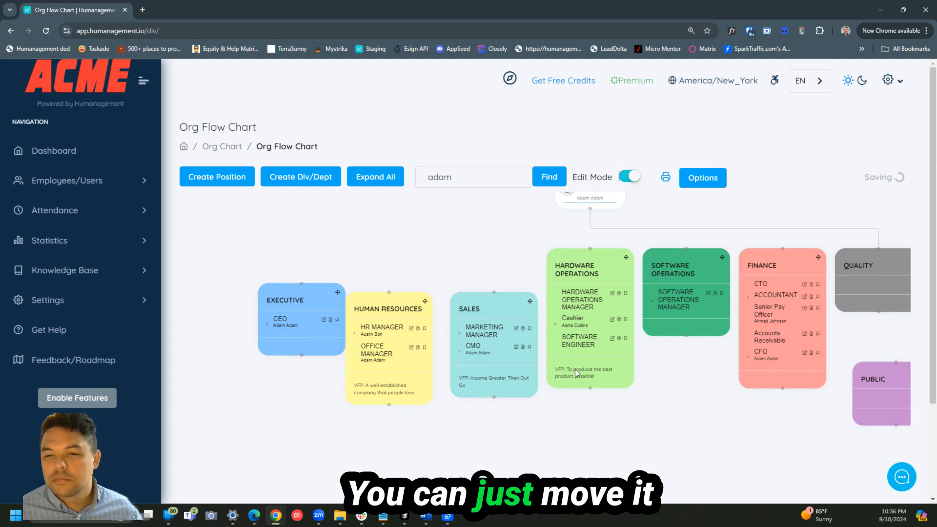
- Move the SALES, HUMAN RESOURCES and EXECUTIVE cards back up into line with the other division cards
{"action": "left_click_drag", "start_coordinate": [505, 299], "coordinate": [509, 256]}
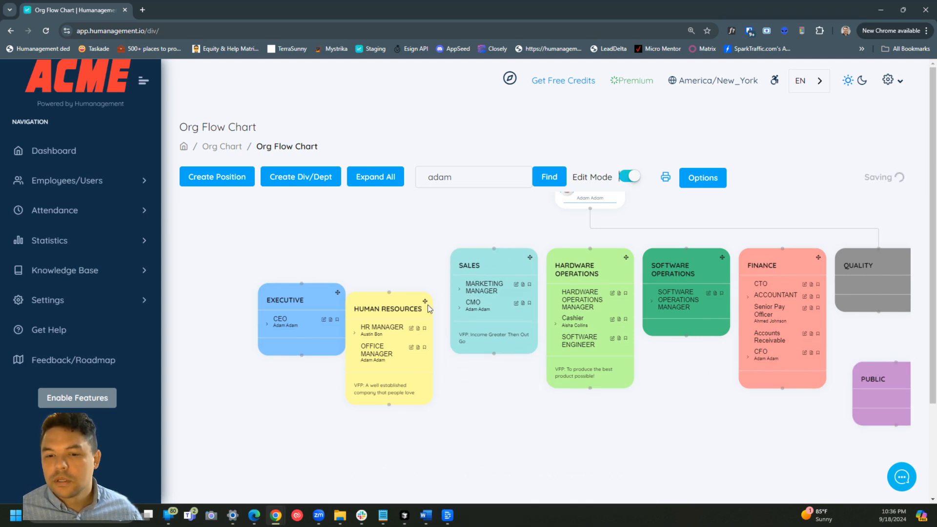
{"action": "left_click_drag", "start_coordinate": [400, 297], "coordinate": [413, 258]}
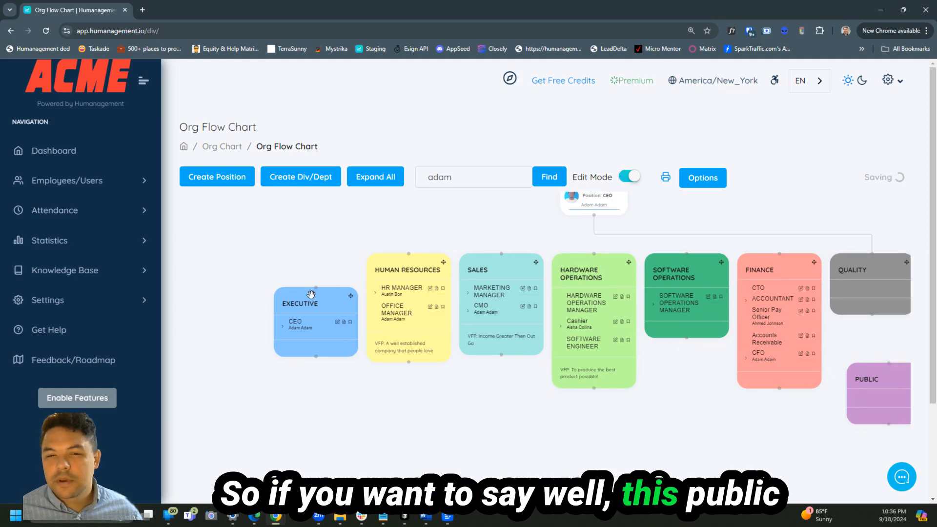
{"action": "left_click_drag", "start_coordinate": [311, 294], "coordinate": [311, 260]}
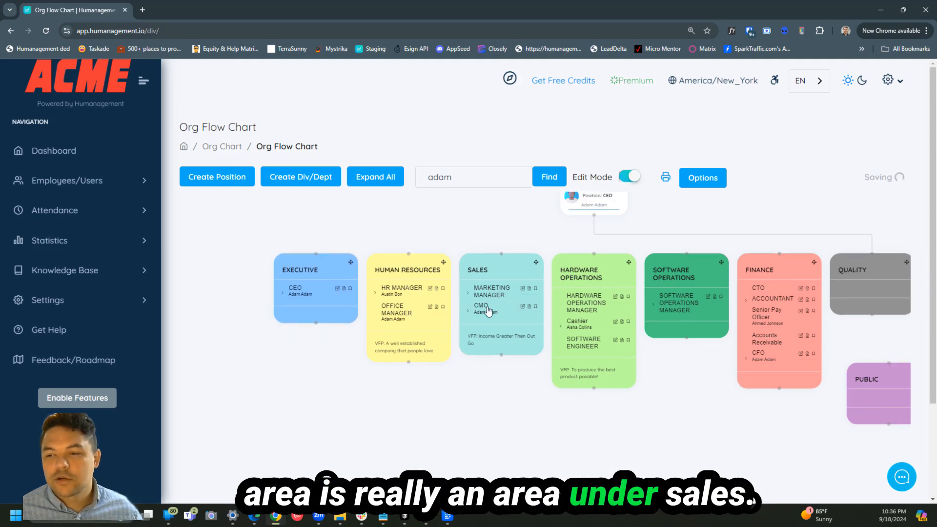
- Place the PUBLIC card directly beneath SALES and connect the two cards with a line
{"action": "left_click_drag", "start_coordinate": [877, 372], "coordinate": [490, 396]}
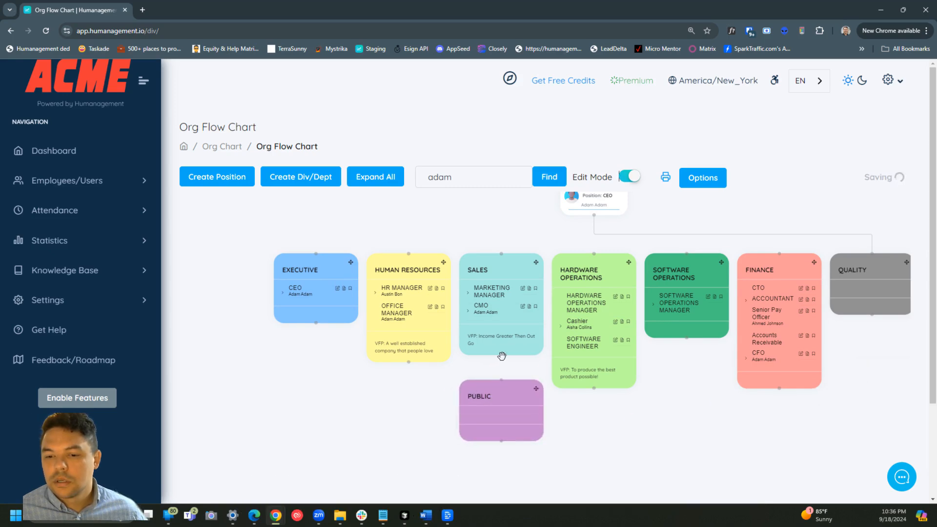
{"action": "left_click_drag", "start_coordinate": [501, 354], "coordinate": [502, 380]}
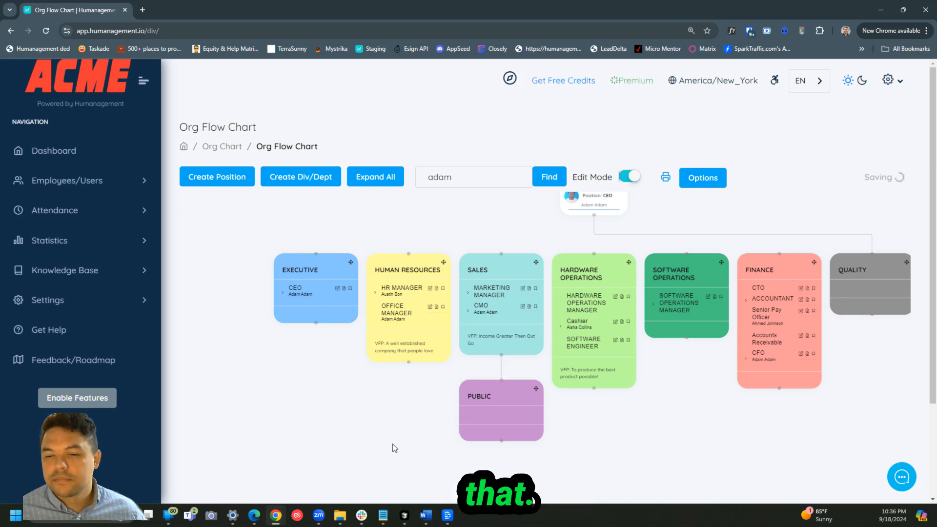
{"action": "left_click_drag", "start_coordinate": [440, 429], "coordinate": [356, 470]}
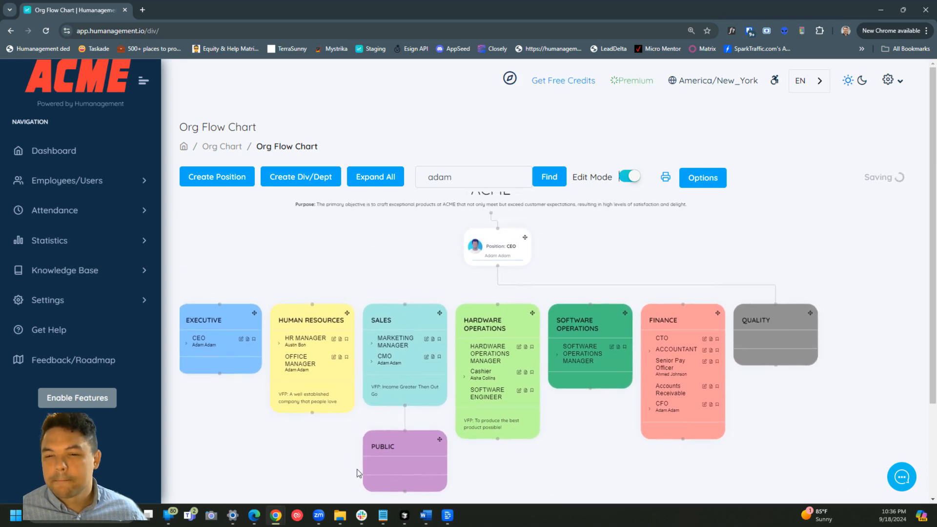
{"action": "left_click", "coordinate": [306, 406]}
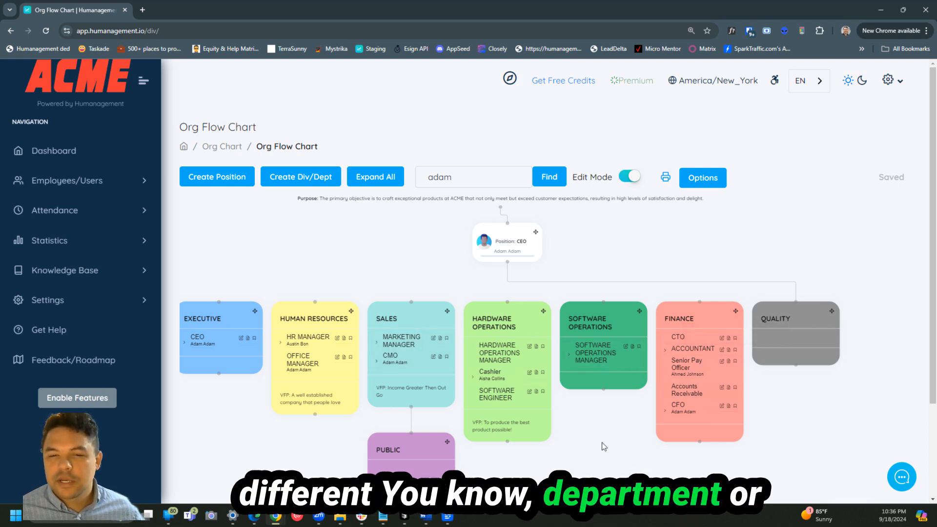
- Delete the PUBLIC division from the flow chart and confirm the deletion
{"action": "left_click", "coordinate": [403, 348]}
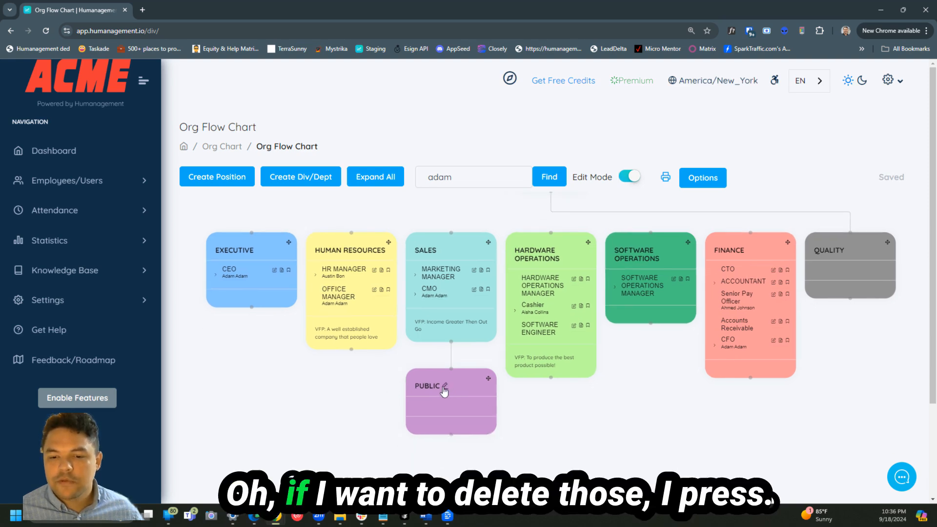
{"action": "left_click", "coordinate": [445, 387]}
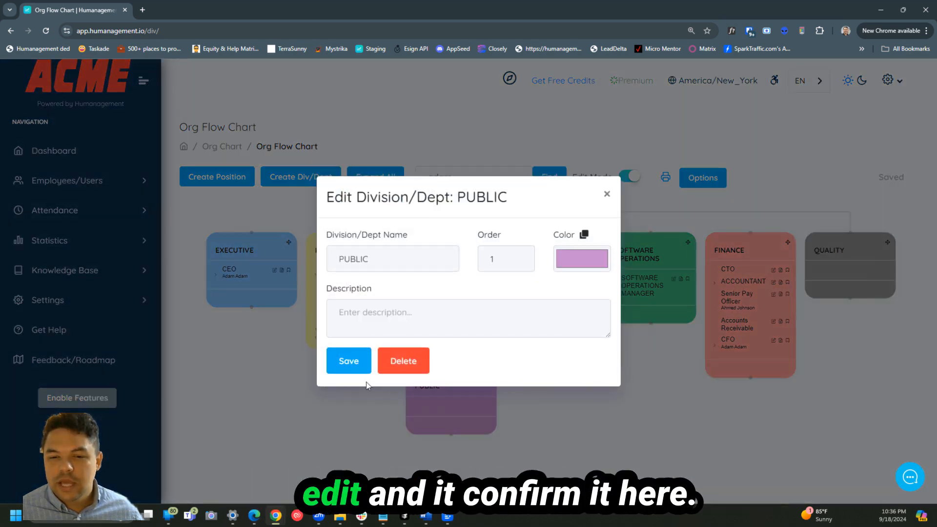
{"action": "left_click", "coordinate": [409, 364]}
{"action": "left_click", "coordinate": [441, 363]}
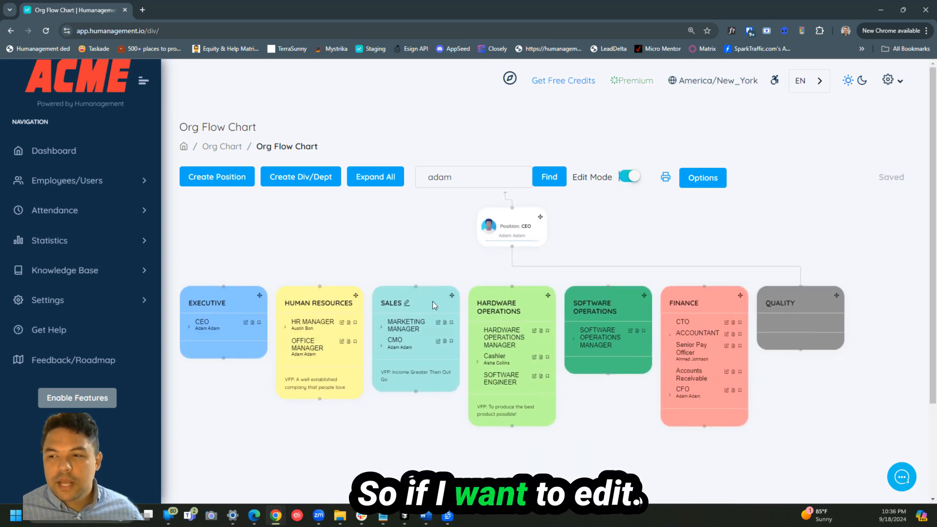
- Add the header text "Comminucations Dept" to the HR MANAGER position in HUMAN RESOURCES and update the position
{"action": "scroll", "coordinate": [370, 339], "scroll_direction": "up", "scroll_amount": 2}
{"action": "scroll", "coordinate": [370, 339], "scroll_direction": "up", "scroll_amount": 2}
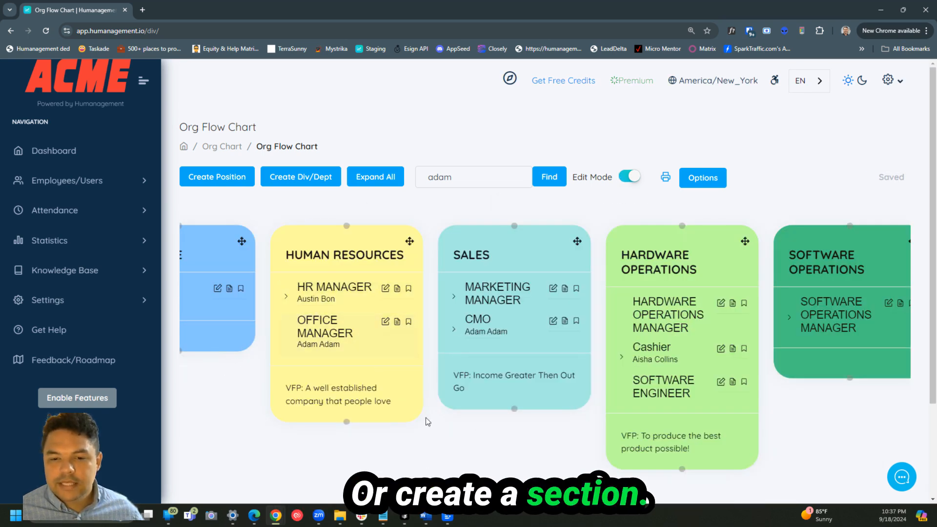
{"action": "left_click_drag", "start_coordinate": [440, 428], "coordinate": [459, 440]}
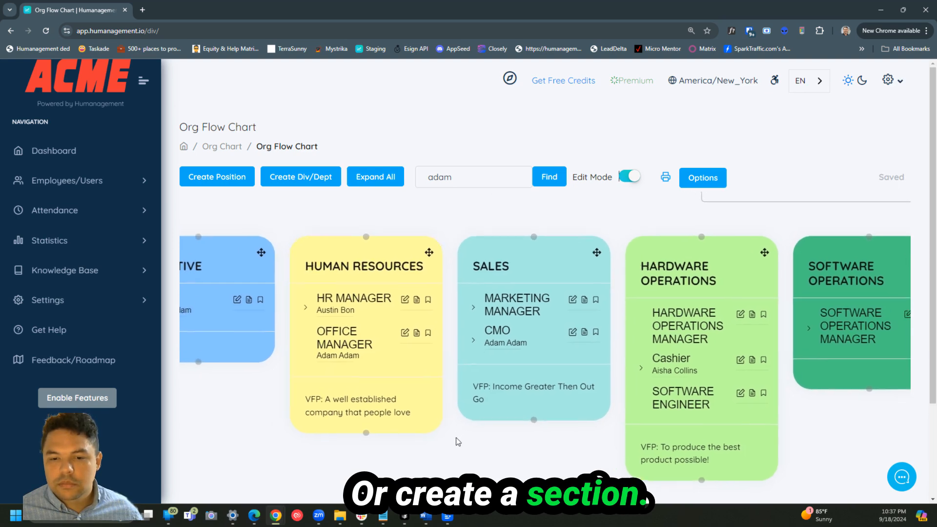
{"action": "left_click", "coordinate": [403, 303]}
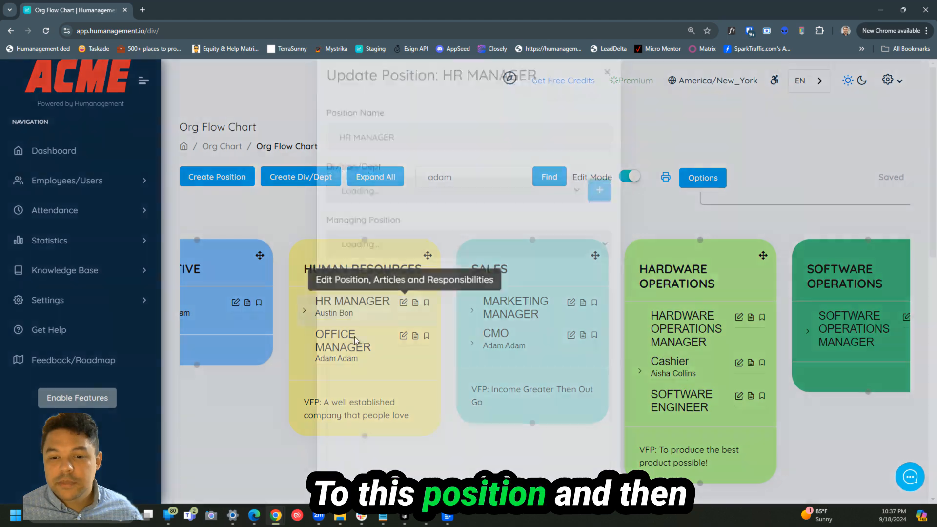
{"action": "scroll", "coordinate": [371, 353], "scroll_direction": "down", "scroll_amount": 2}
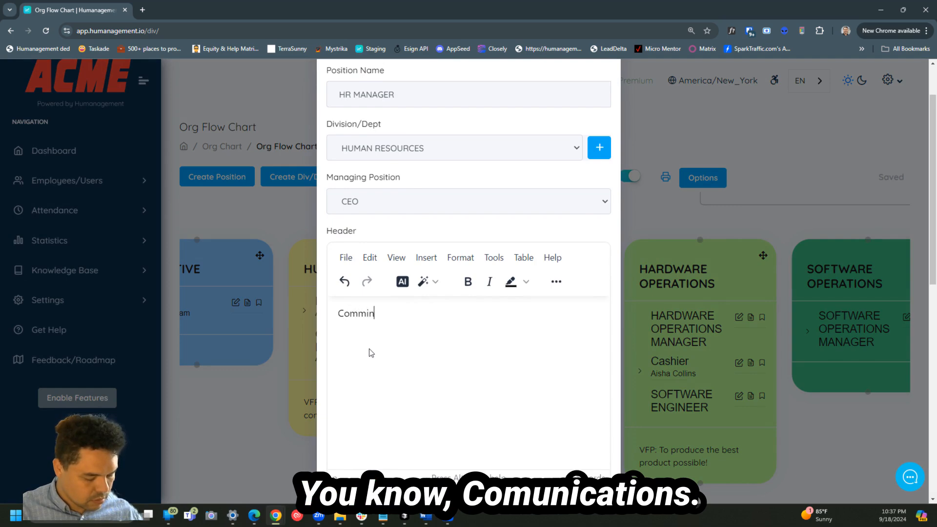
{"action": "type", "text": "tions Dept"}
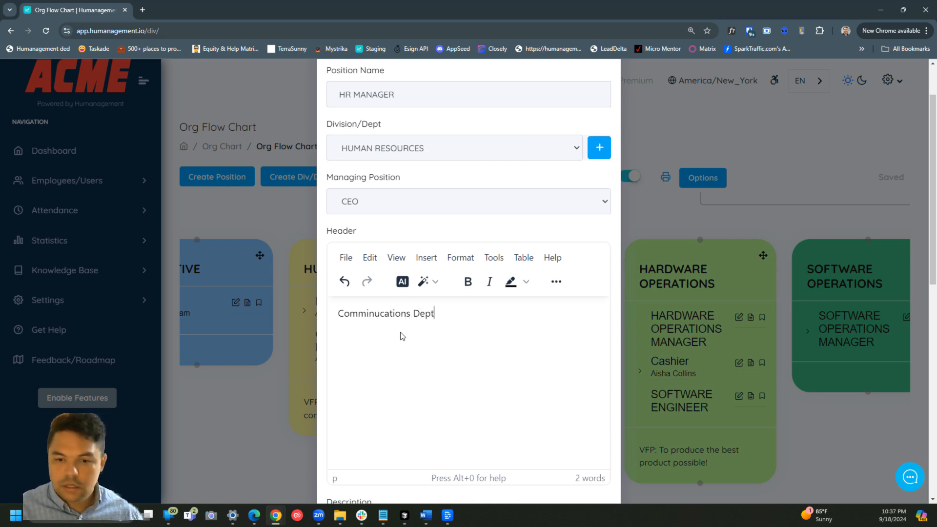
{"action": "scroll", "coordinate": [402, 337], "scroll_direction": "down", "scroll_amount": 10}
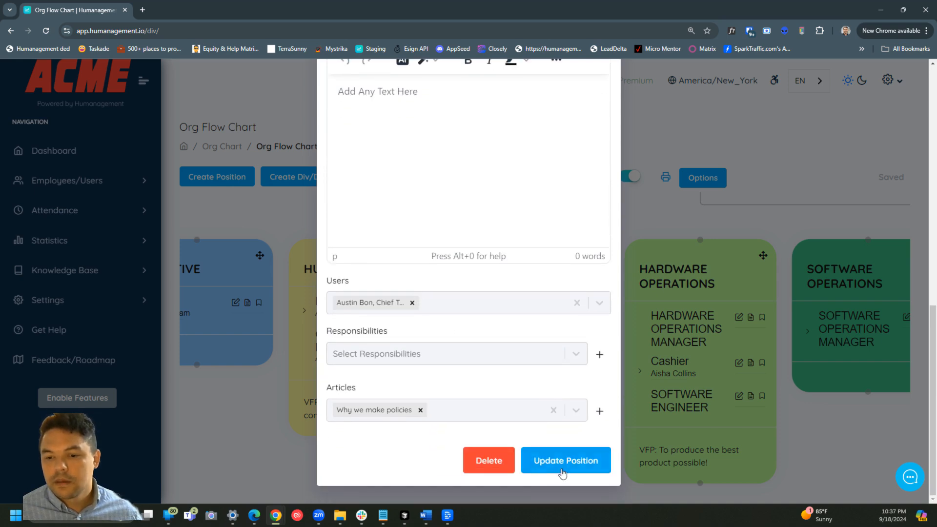
{"action": "left_click", "coordinate": [566, 466]}
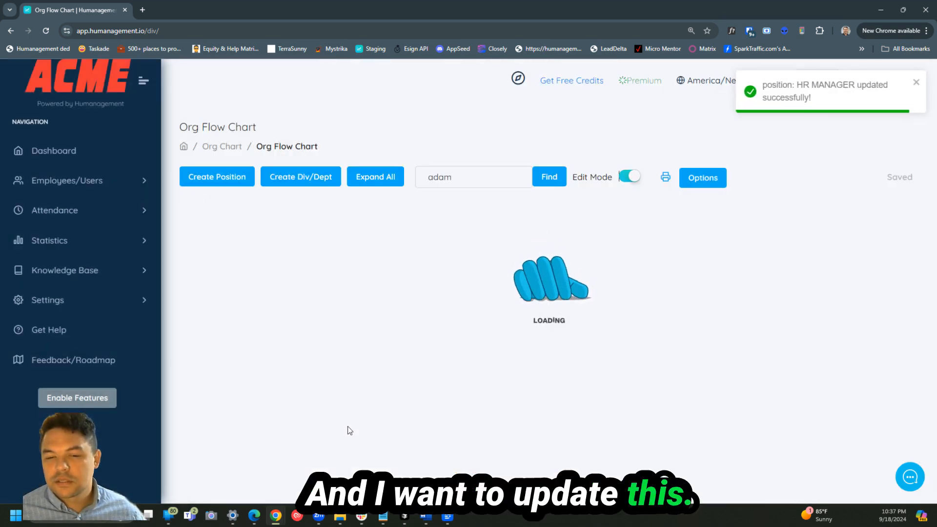
- Expand the positions under HR MANAGER, collapse them, and expand them again to examine the new header
{"action": "scroll", "coordinate": [336, 381], "scroll_direction": "up", "scroll_amount": 3}
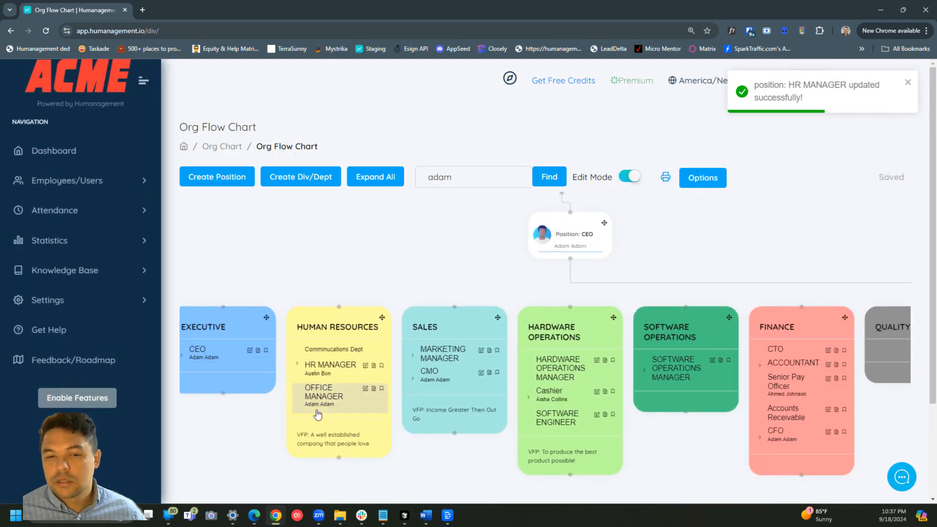
{"action": "left_click", "coordinate": [330, 366]}
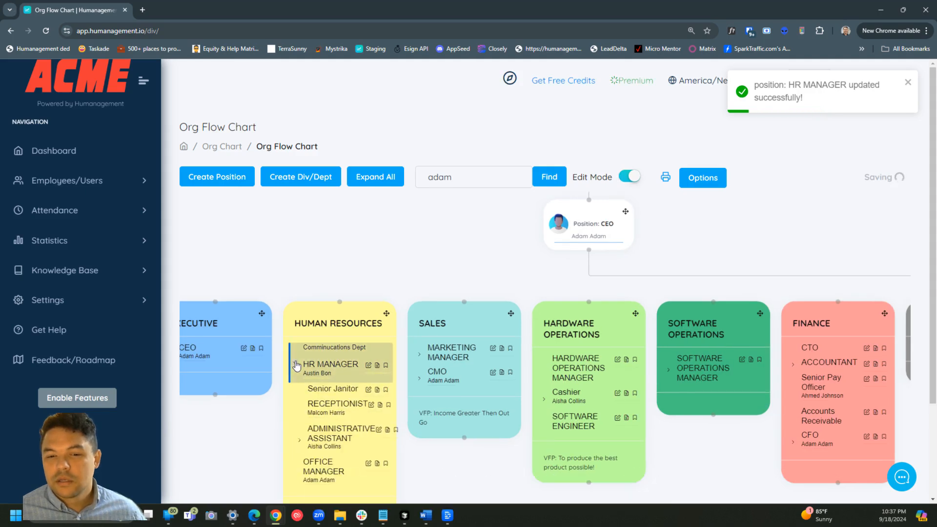
{"action": "left_click", "coordinate": [333, 364]}
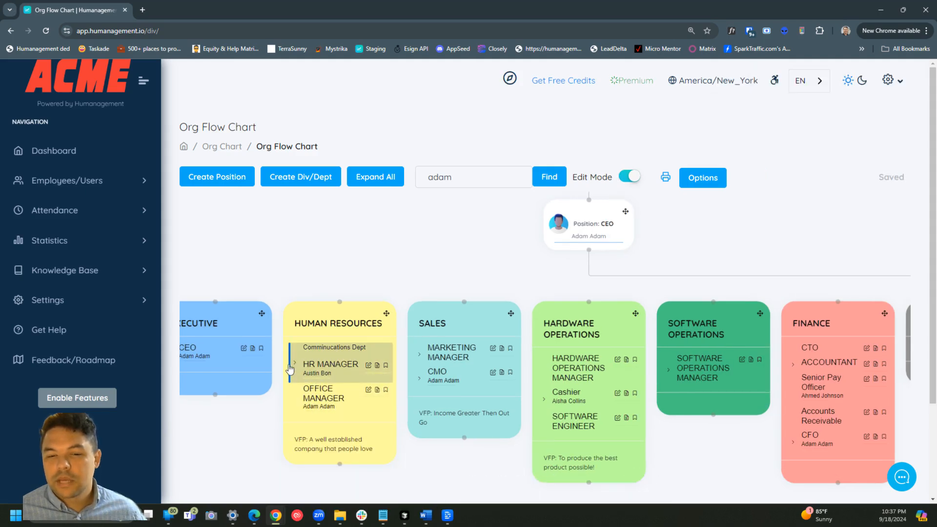
{"action": "left_click", "coordinate": [336, 362]}
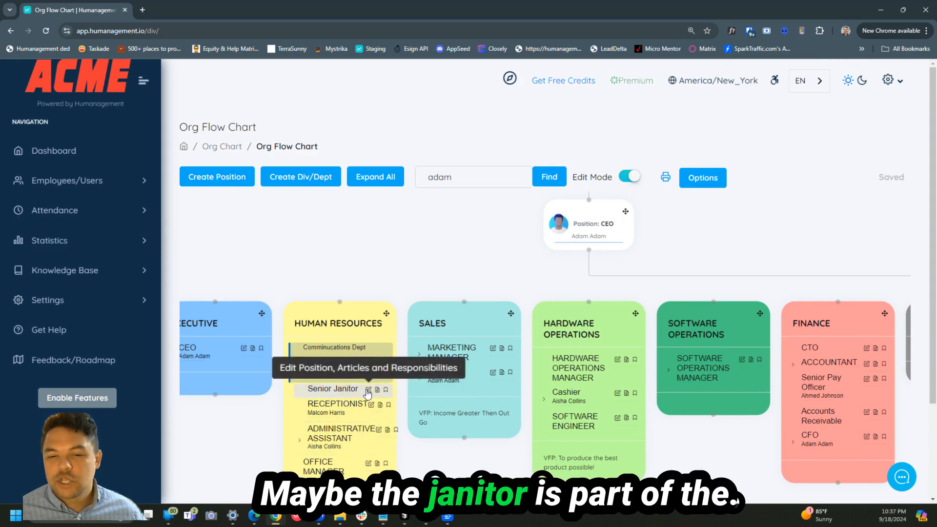
- Add the header text "Janitor Section" to the Senior Janitor position in HUMAN RESOURCES and update the position
{"action": "left_click", "coordinate": [368, 390]}
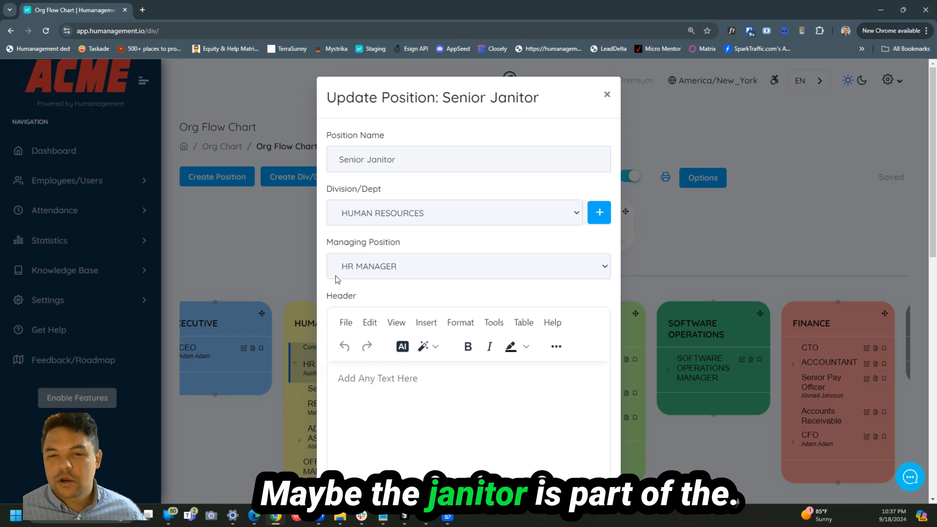
{"action": "left_click", "coordinate": [395, 393]}
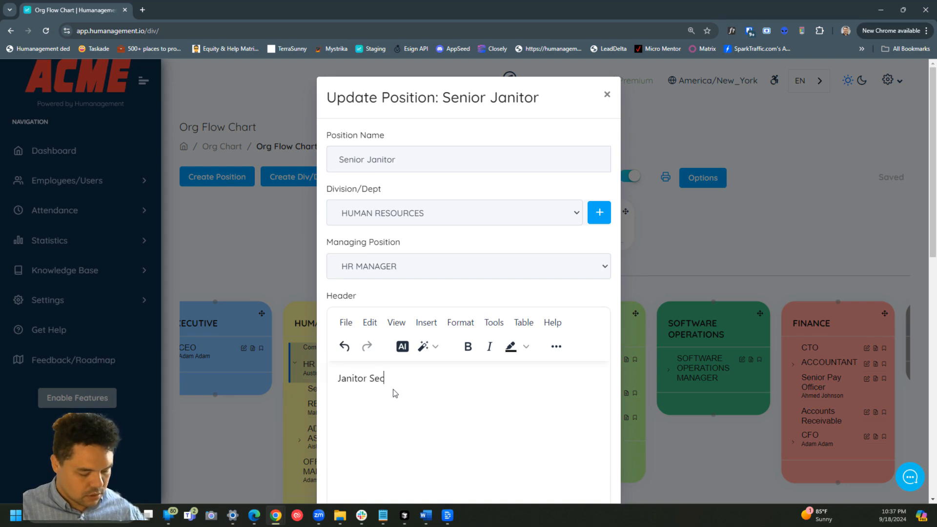
{"action": "scroll", "coordinate": [418, 389], "scroll_direction": "down", "scroll_amount": 10}
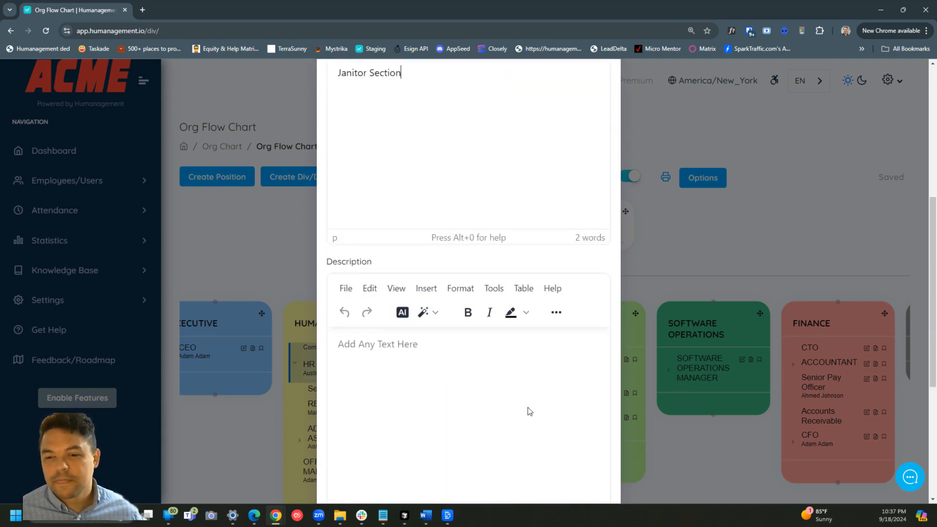
{"action": "left_click", "coordinate": [531, 462]}
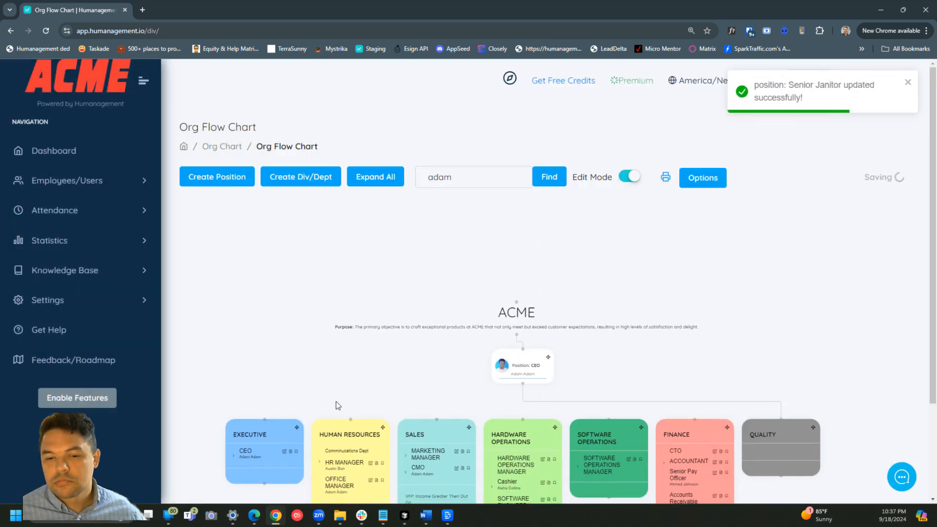
- Expand the positions under HR MANAGER to examine the header above Senior Janitor, and collapse them again
{"action": "scroll", "coordinate": [335, 401], "scroll_direction": "up", "scroll_amount": 5}
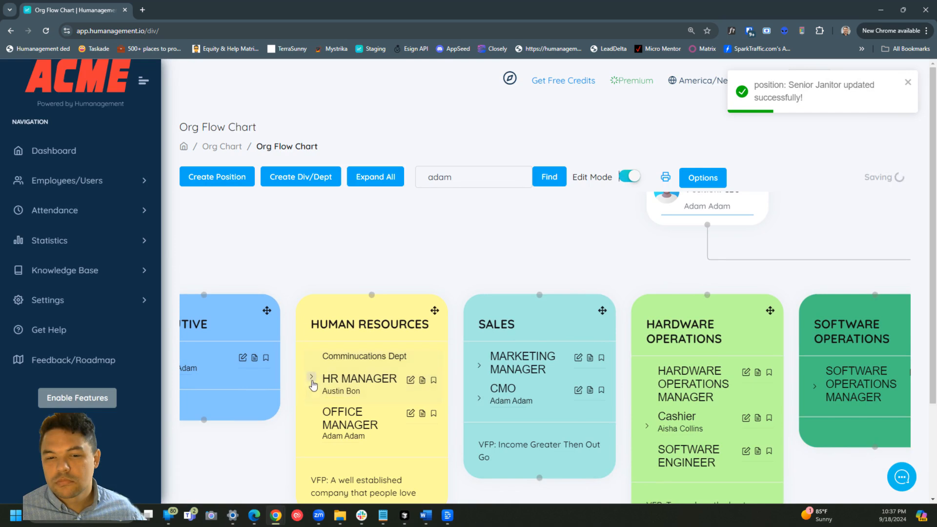
{"action": "left_click", "coordinate": [311, 378]}
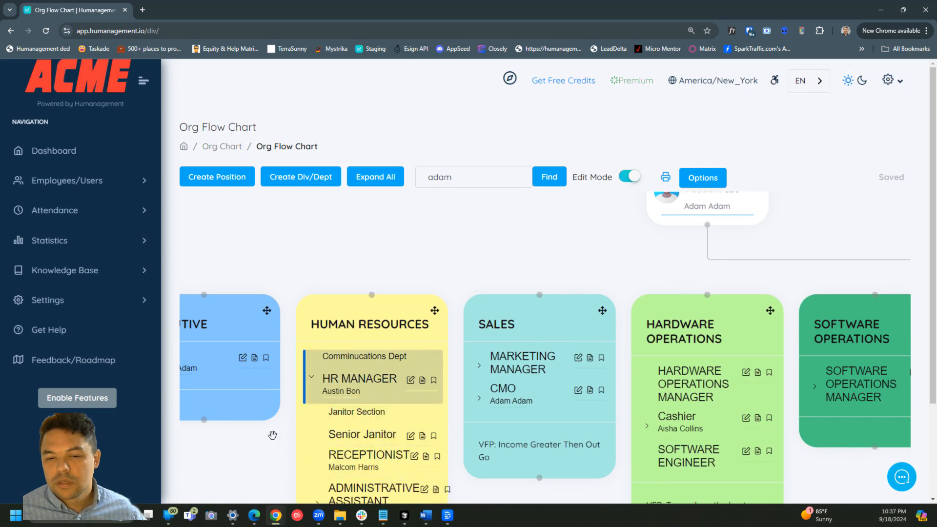
{"action": "left_click", "coordinate": [312, 379]}
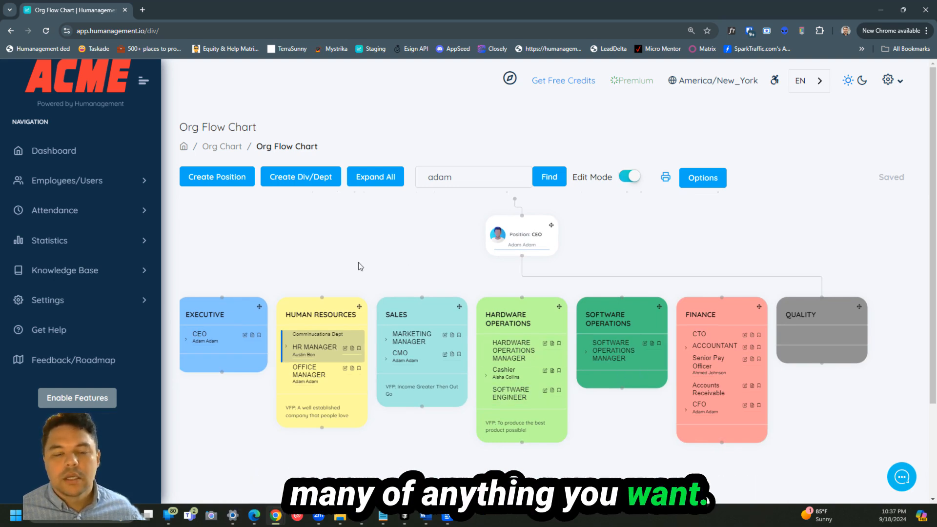
- Bring the whole org flow chart into view and open the support chat for asking questions
{"action": "scroll", "coordinate": [399, 250], "scroll_direction": "down", "scroll_amount": 2}
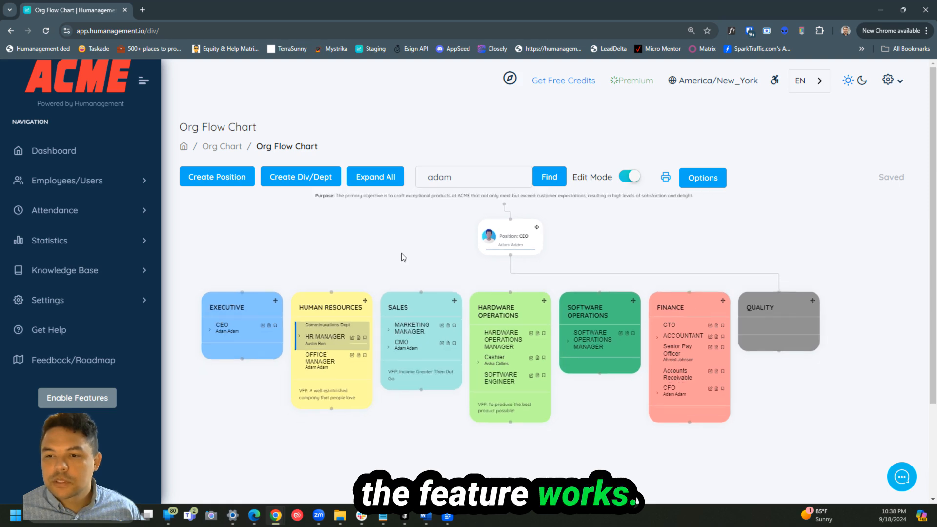
{"action": "left_click_drag", "start_coordinate": [431, 268], "coordinate": [439, 300]}
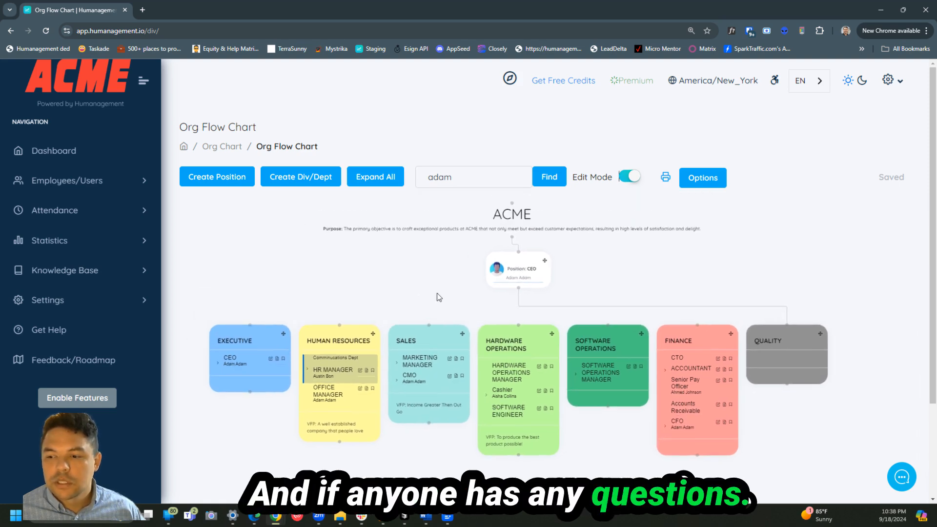
{"action": "left_click", "coordinate": [902, 486]}
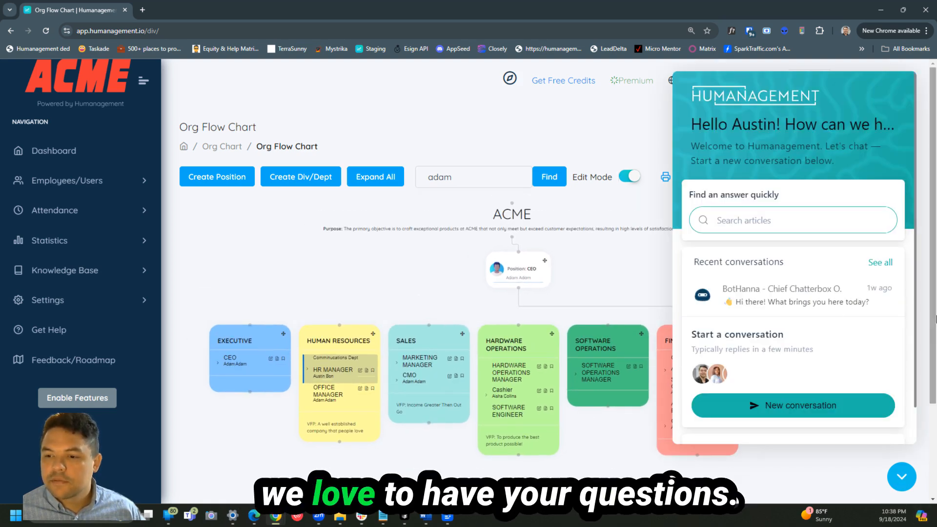